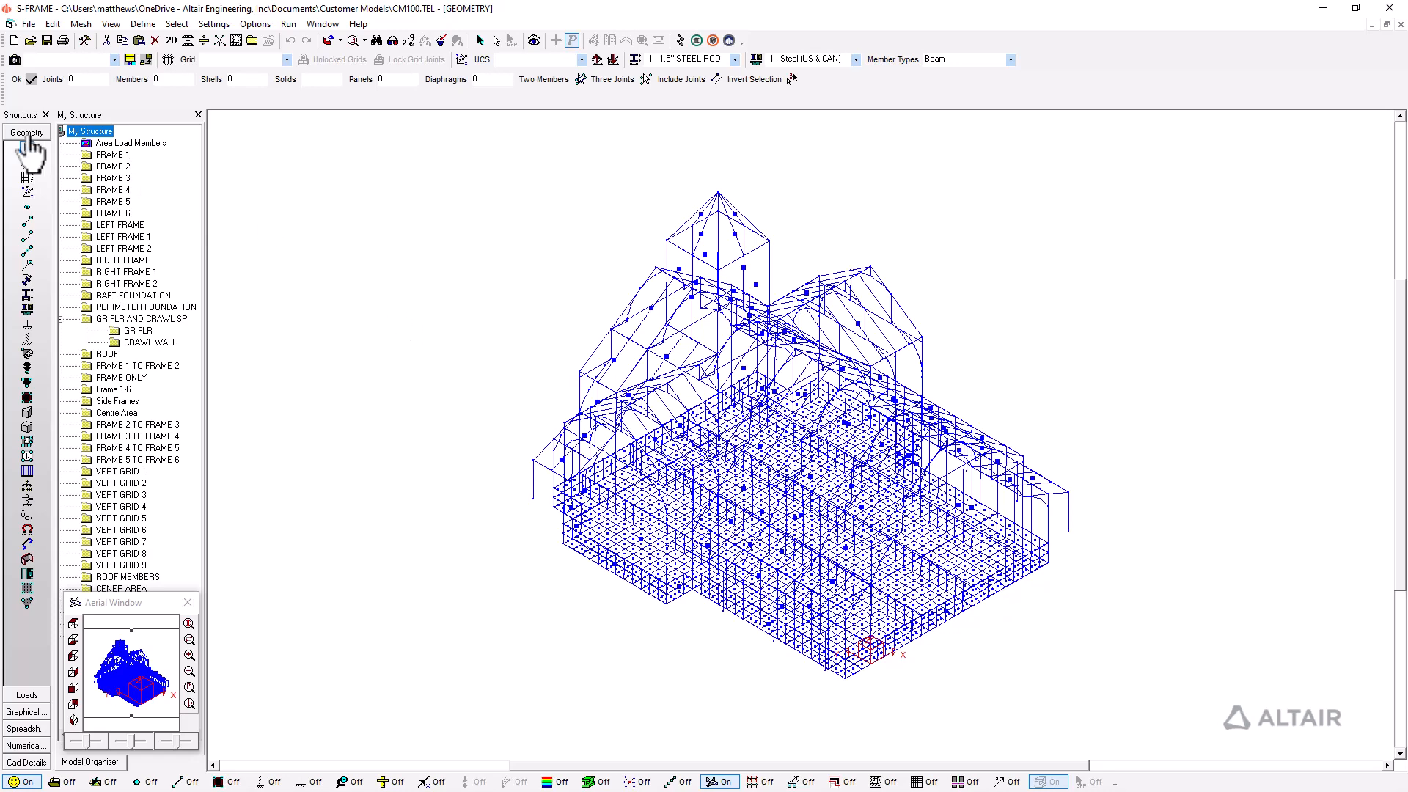
Step: Open a second view of the model geometry and fit the whole structure in the original view
{"action": "left_click", "coordinate": [112, 23]}
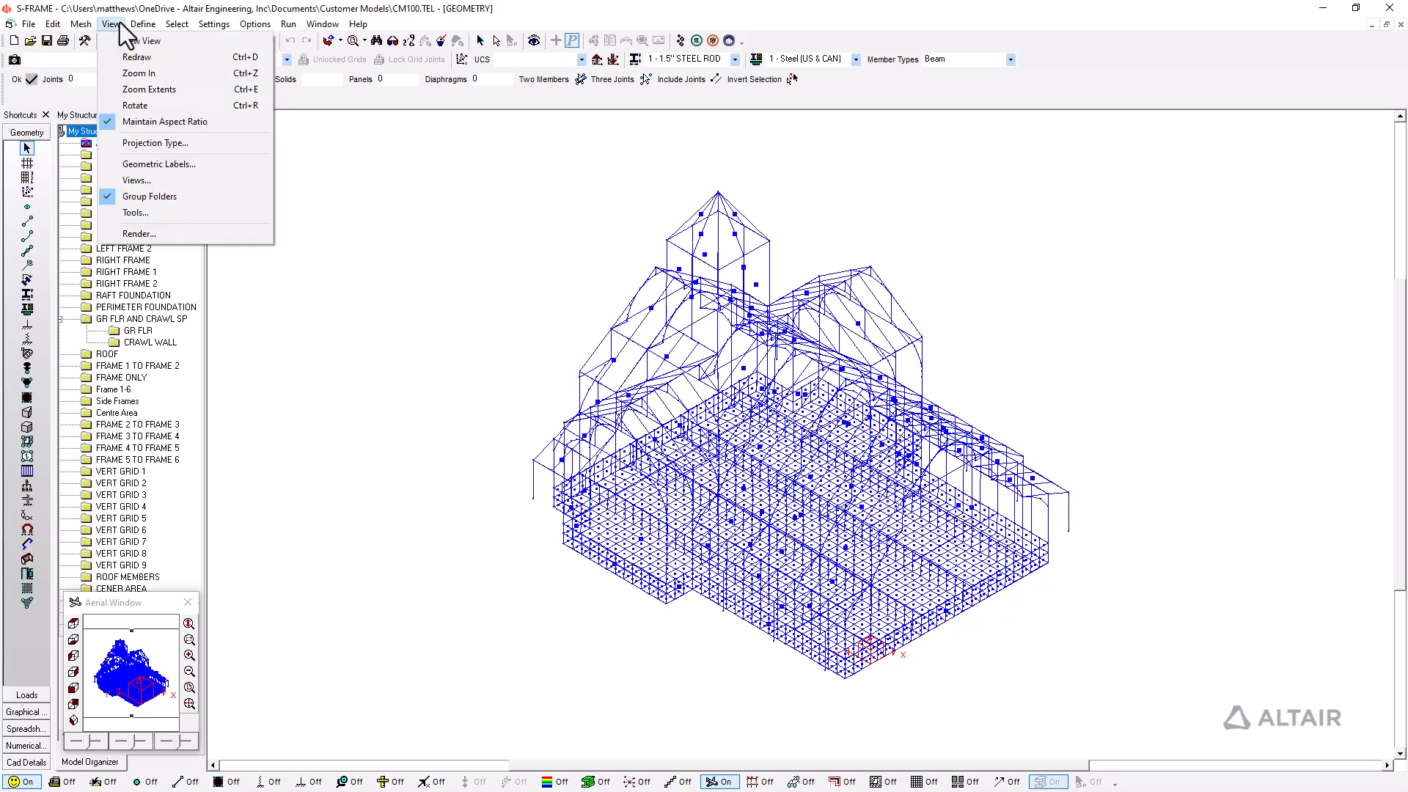
{"action": "left_click", "coordinate": [141, 41]}
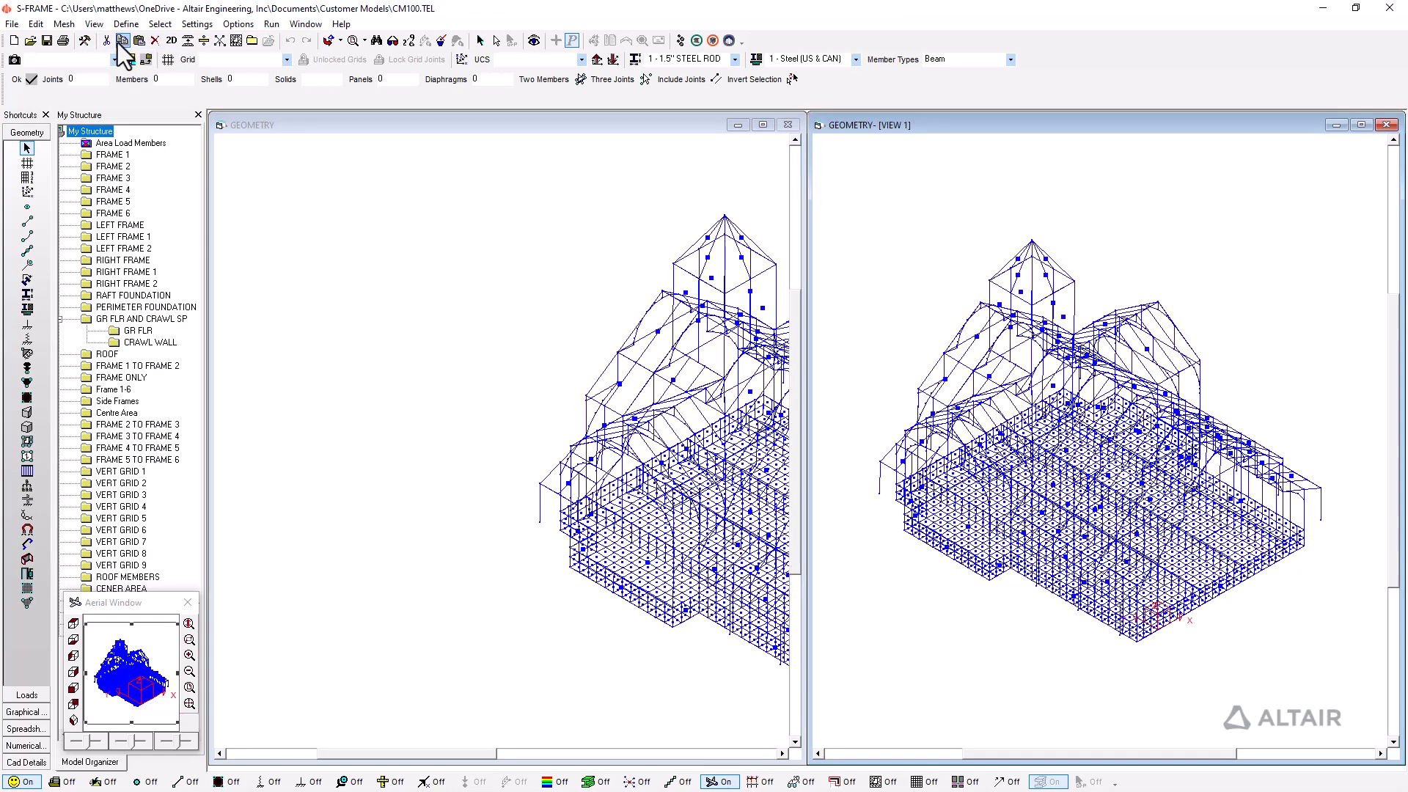
{"action": "left_click", "coordinate": [192, 688]}
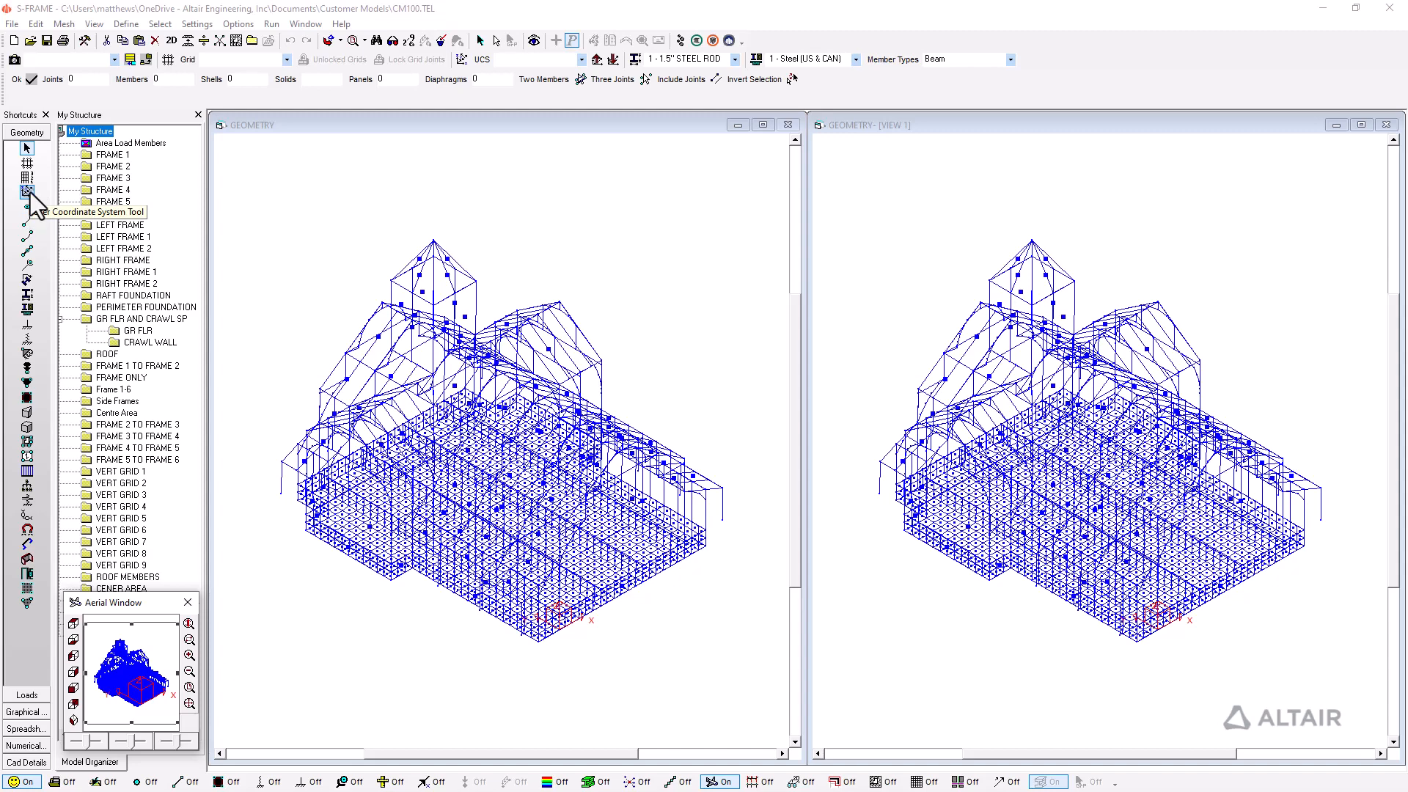
Step: In the new view, place the user coordinate system with the three-point method at the front frame's right-hand column base
{"action": "left_click", "coordinate": [844, 124]}
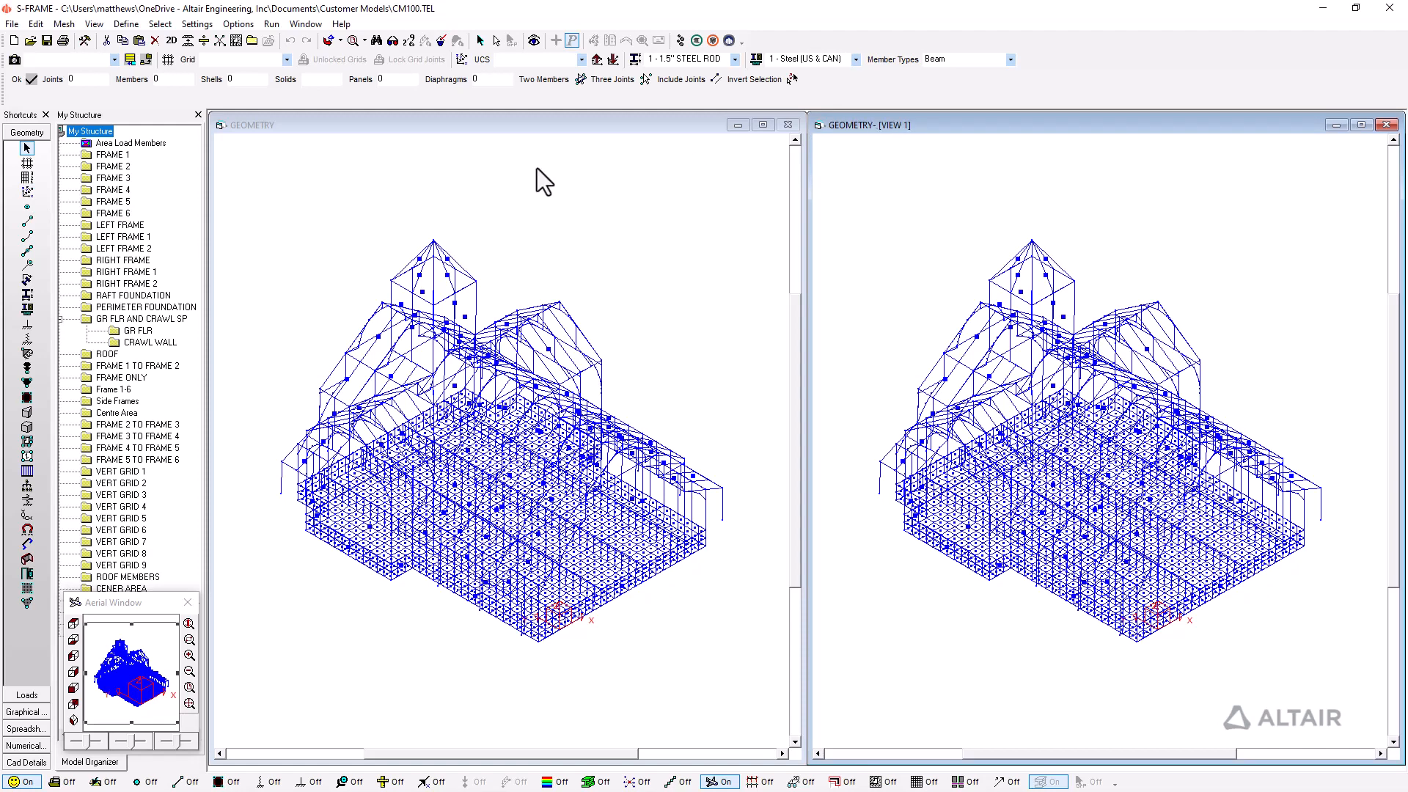
{"action": "left_click", "coordinate": [28, 192]}
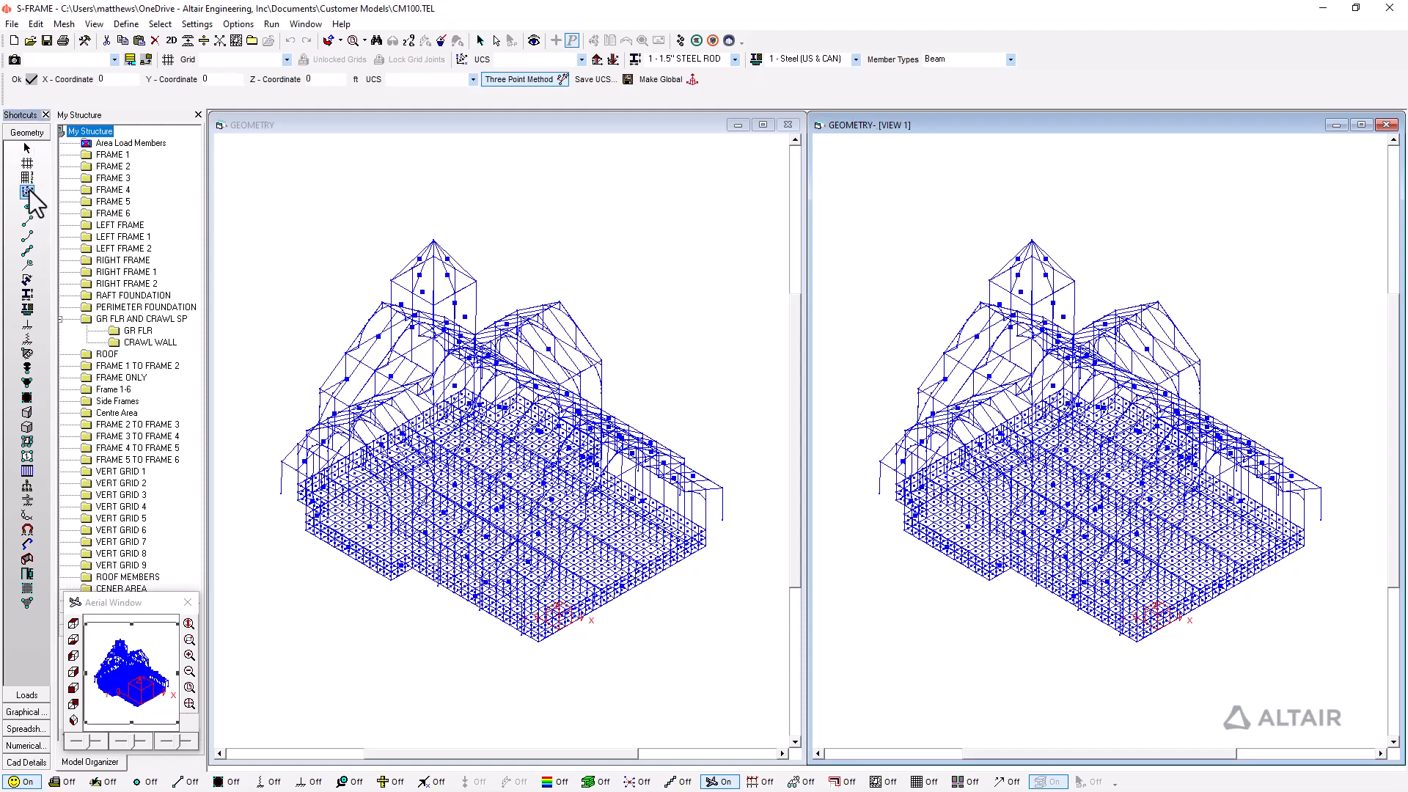
{"action": "left_click", "coordinate": [547, 83]}
{"action": "left_click", "coordinate": [1305, 491]}
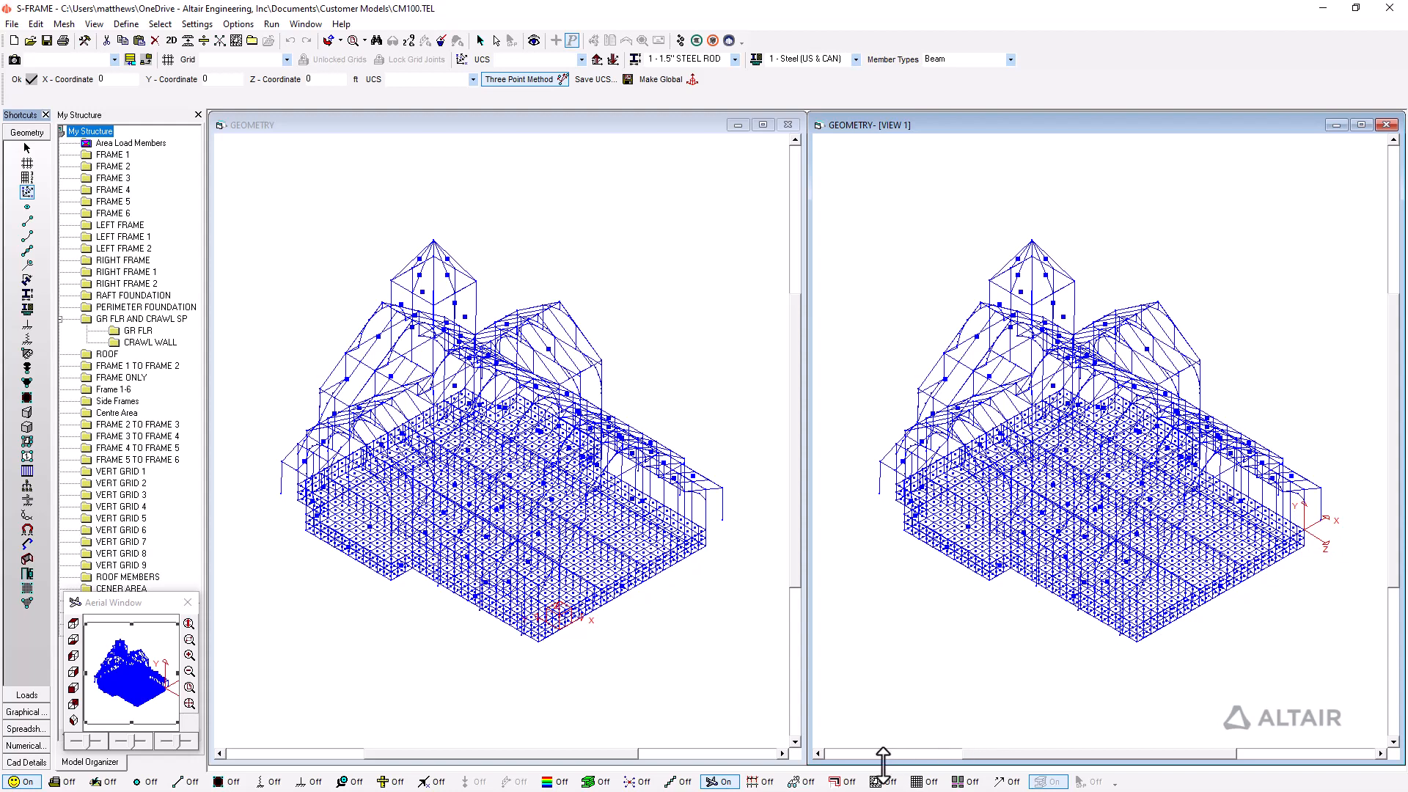
Step: Limit the second view to the frame in the coordinate system's plane, face it front-on, and fit it to the window
{"action": "left_click", "coordinate": [802, 782]}
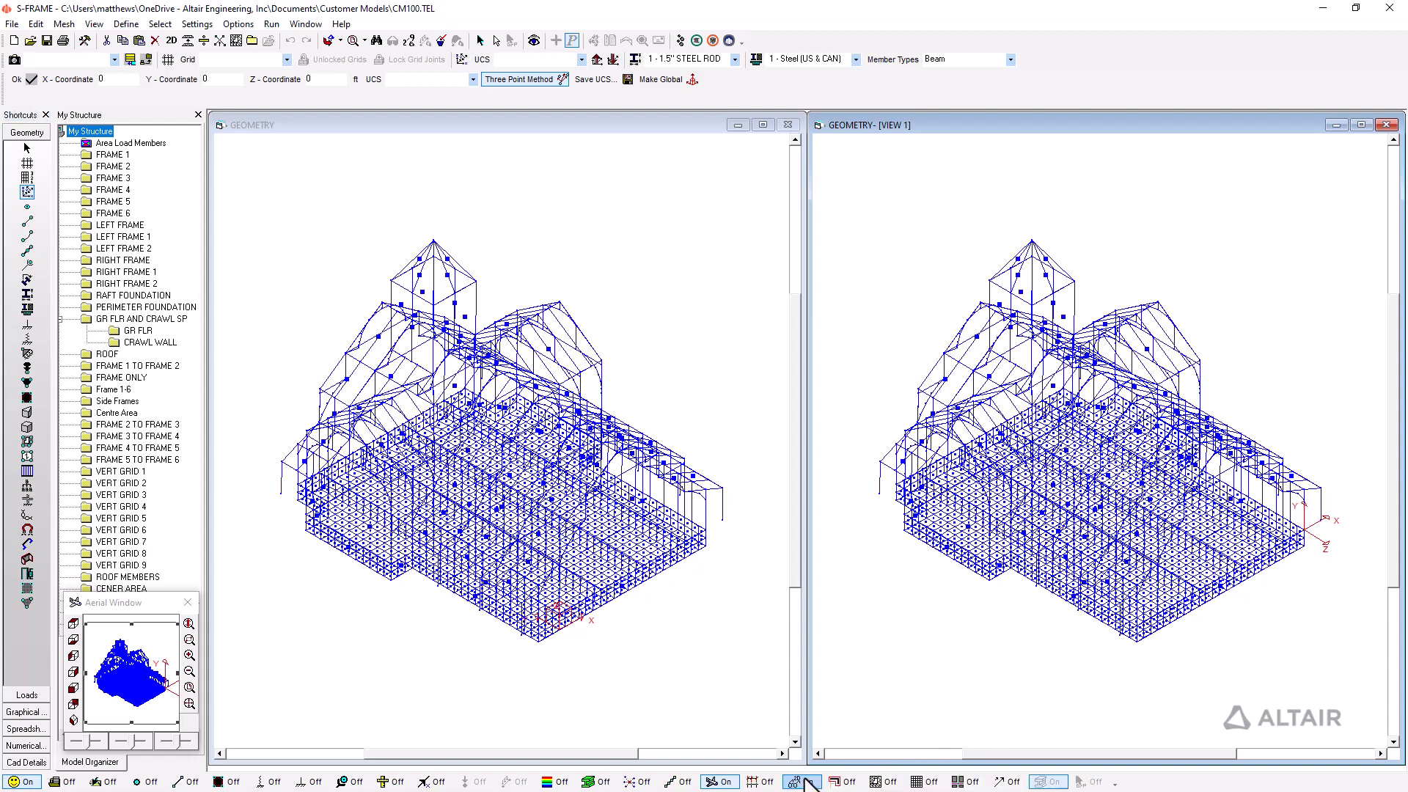
{"action": "left_click", "coordinate": [76, 625]}
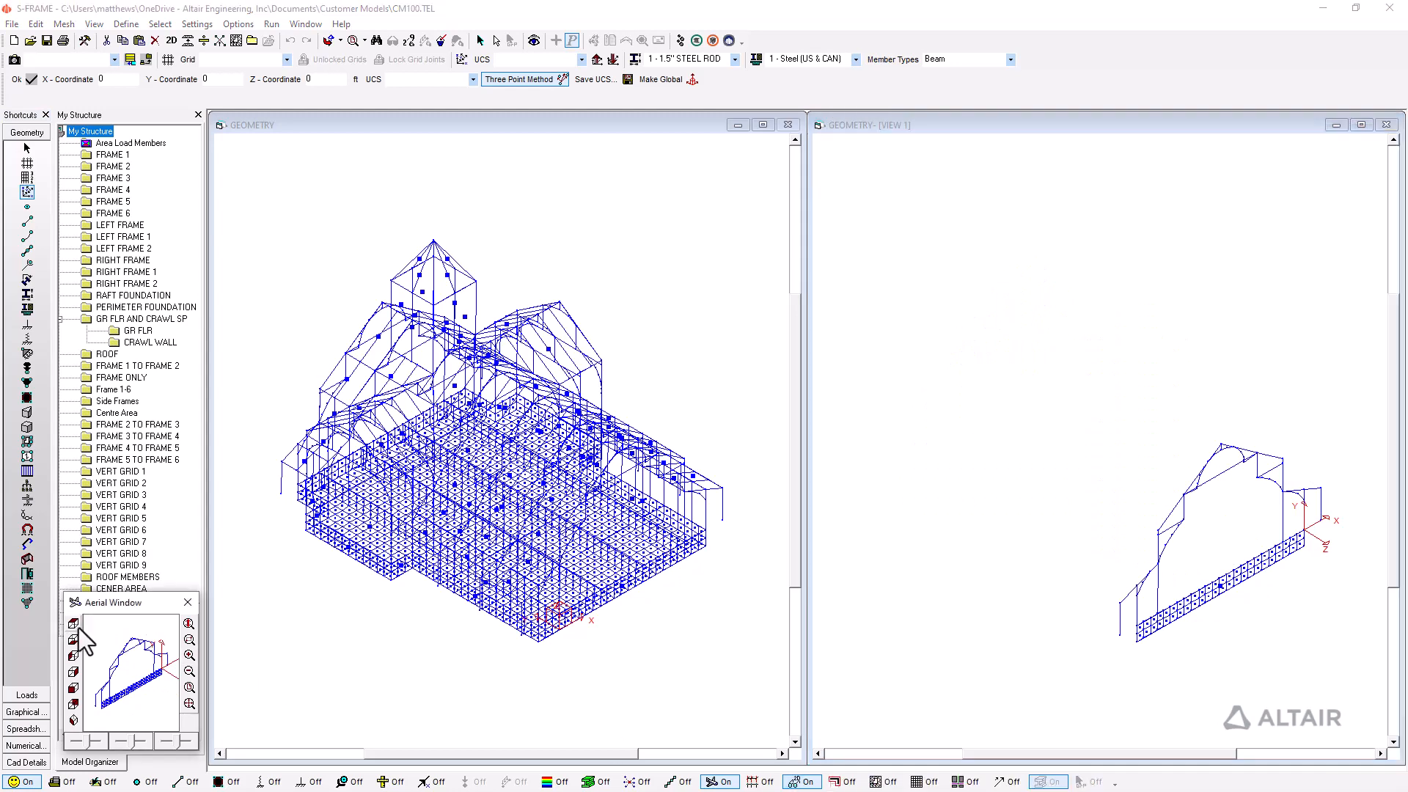
{"action": "left_click", "coordinate": [189, 687]}
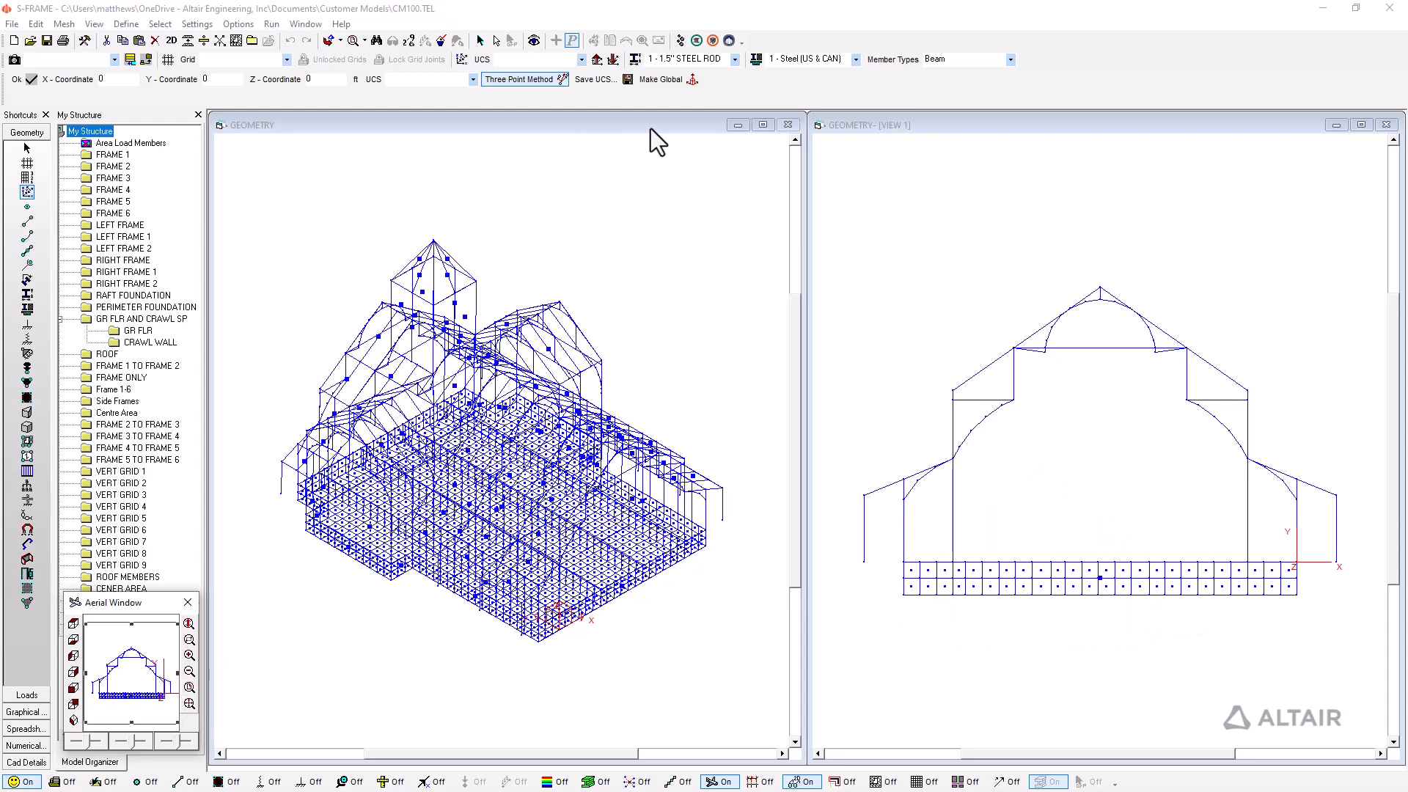
Step: In the second view, draw a horizontal Truss member between the two inner joints below the frame's upper beam
{"action": "left_click", "coordinate": [893, 122]}
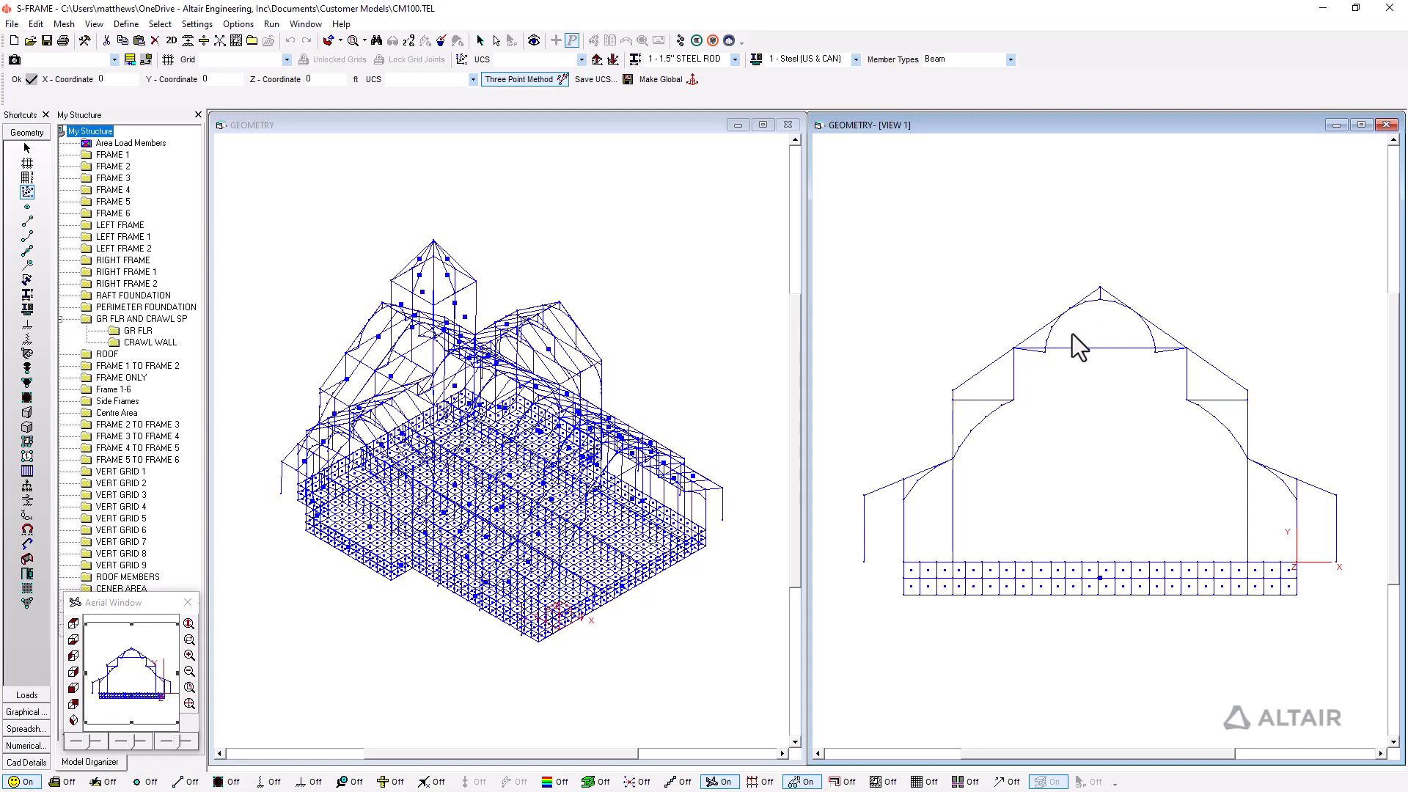
{"action": "left_click", "coordinate": [27, 222]}
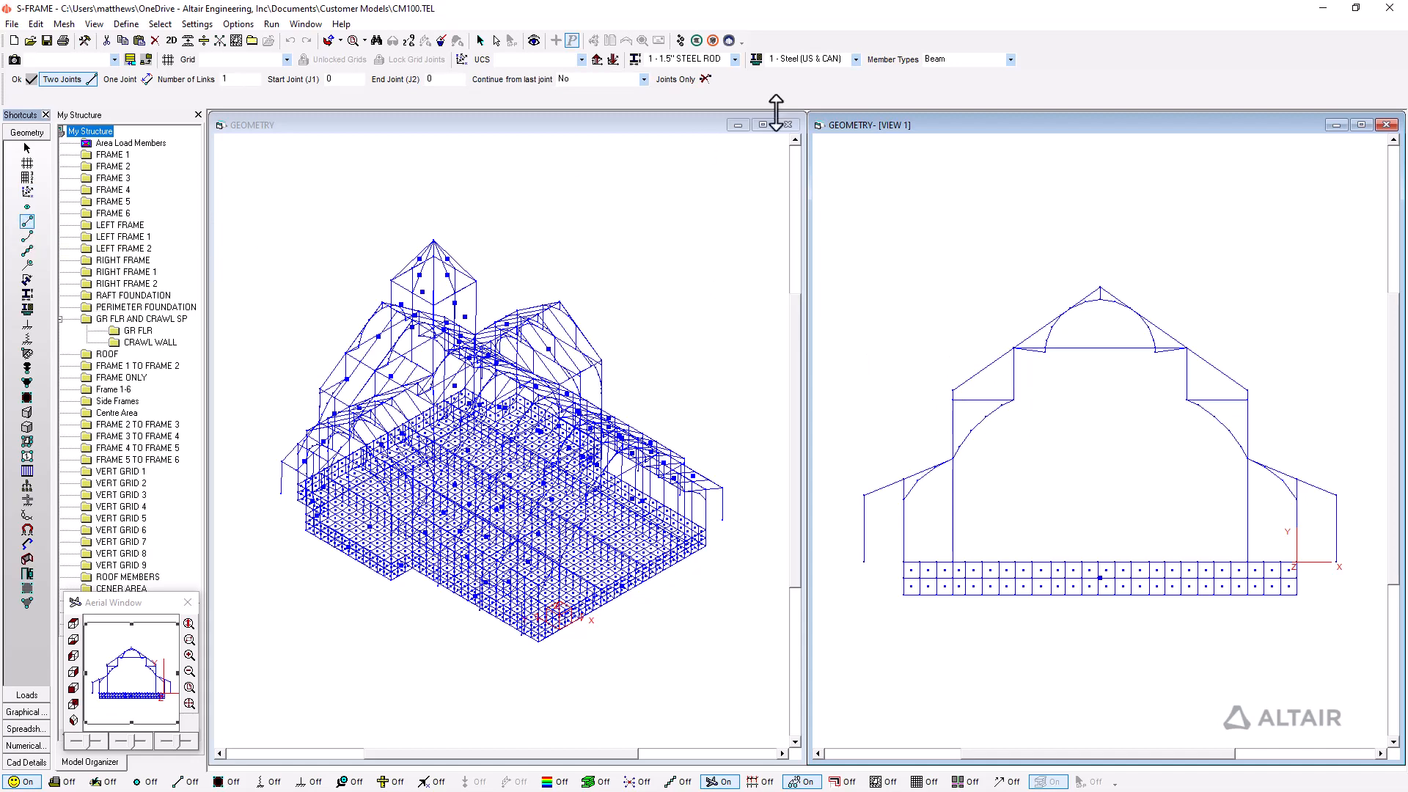
{"action": "left_click", "coordinate": [1010, 59]}
{"action": "left_click", "coordinate": [980, 82]}
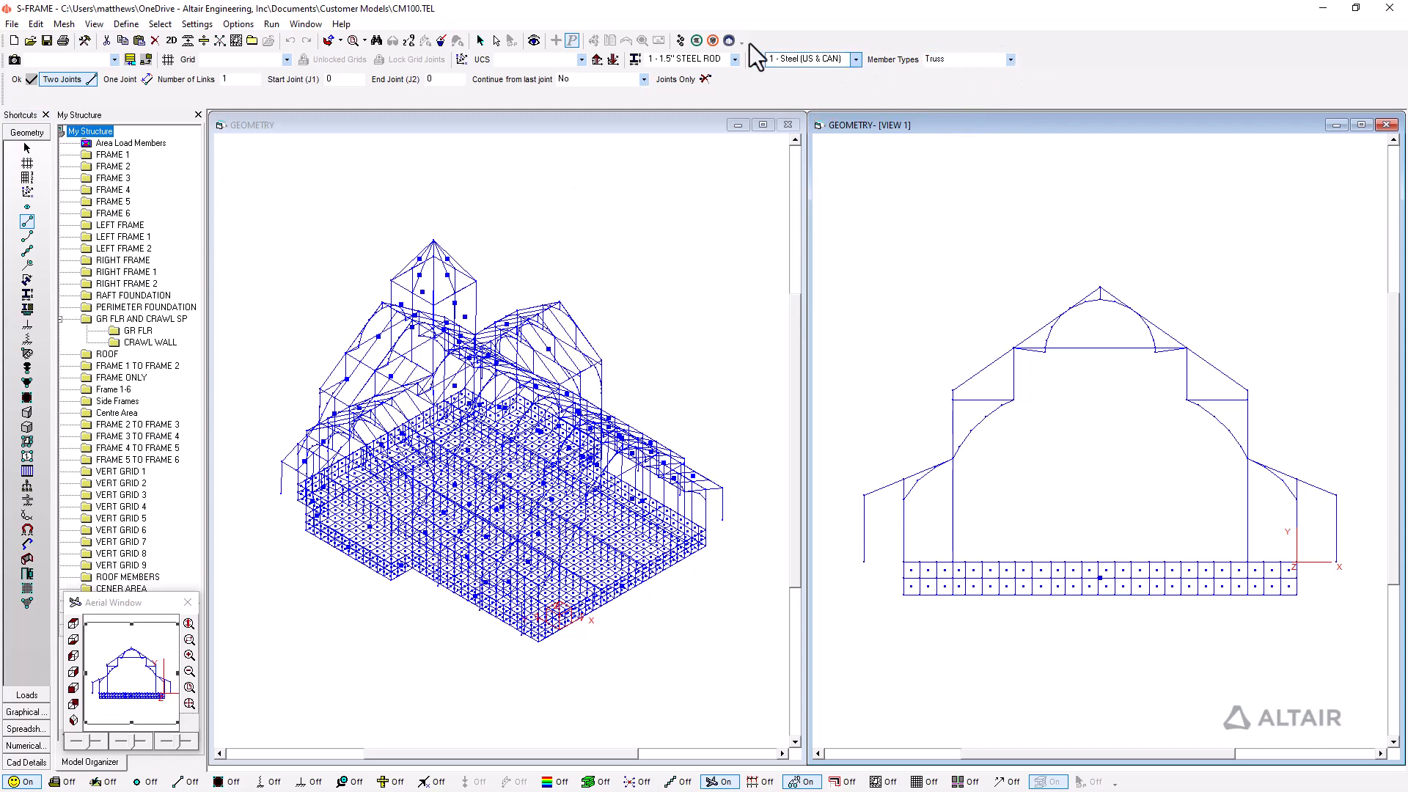
{"action": "left_click", "coordinate": [1013, 400]}
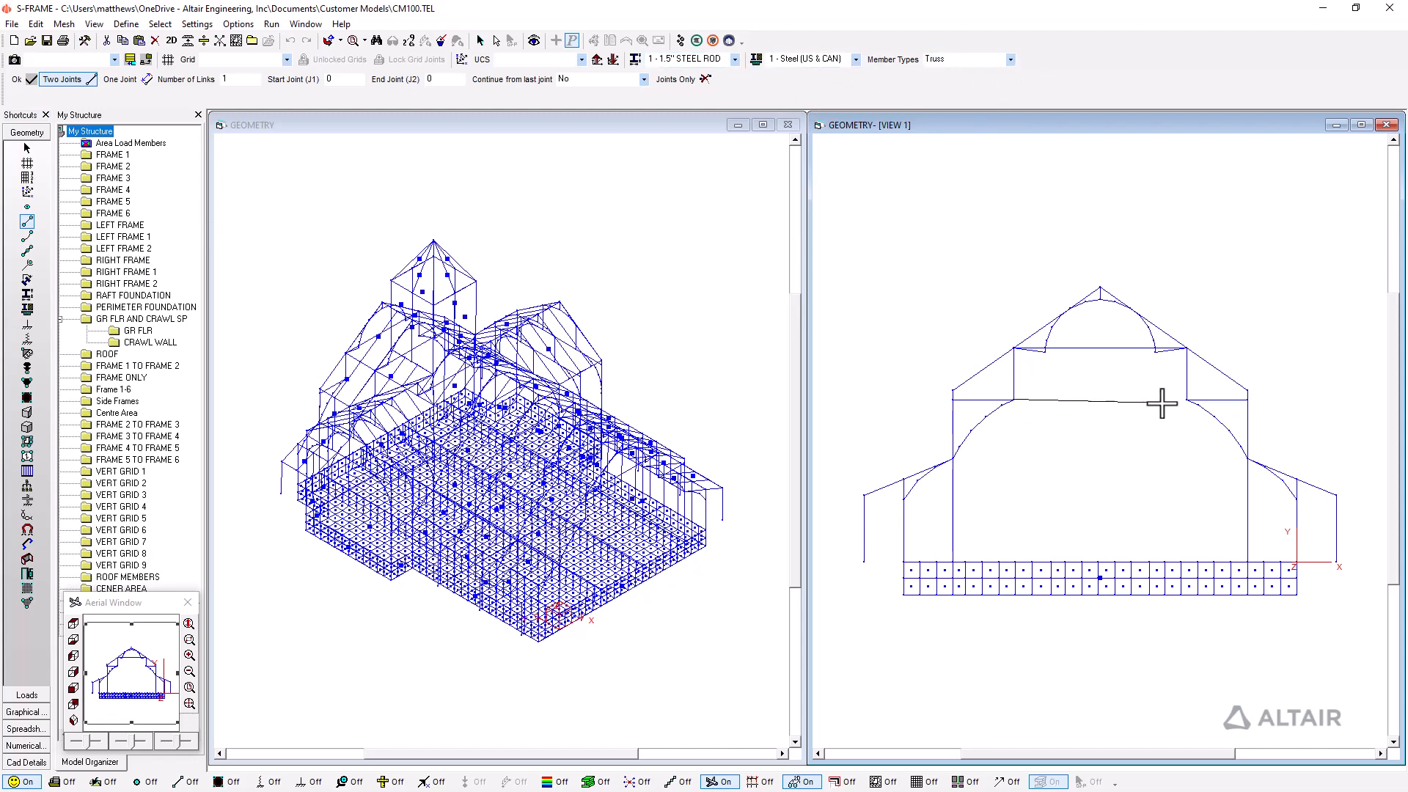
{"action": "left_click", "coordinate": [1187, 400]}
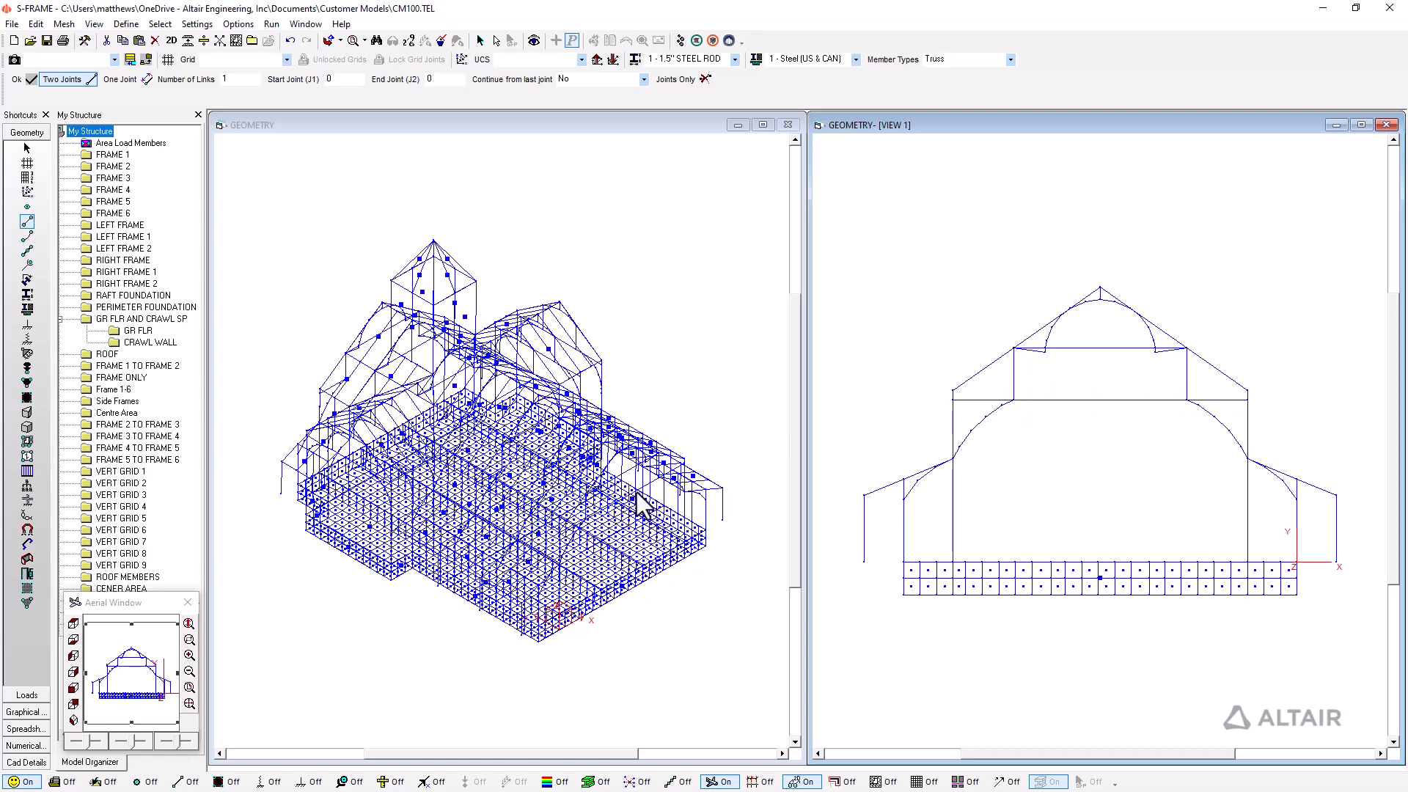
Step: Display the member section numbers in the original isometric view and return to the second view
{"action": "left_click", "coordinate": [604, 121]}
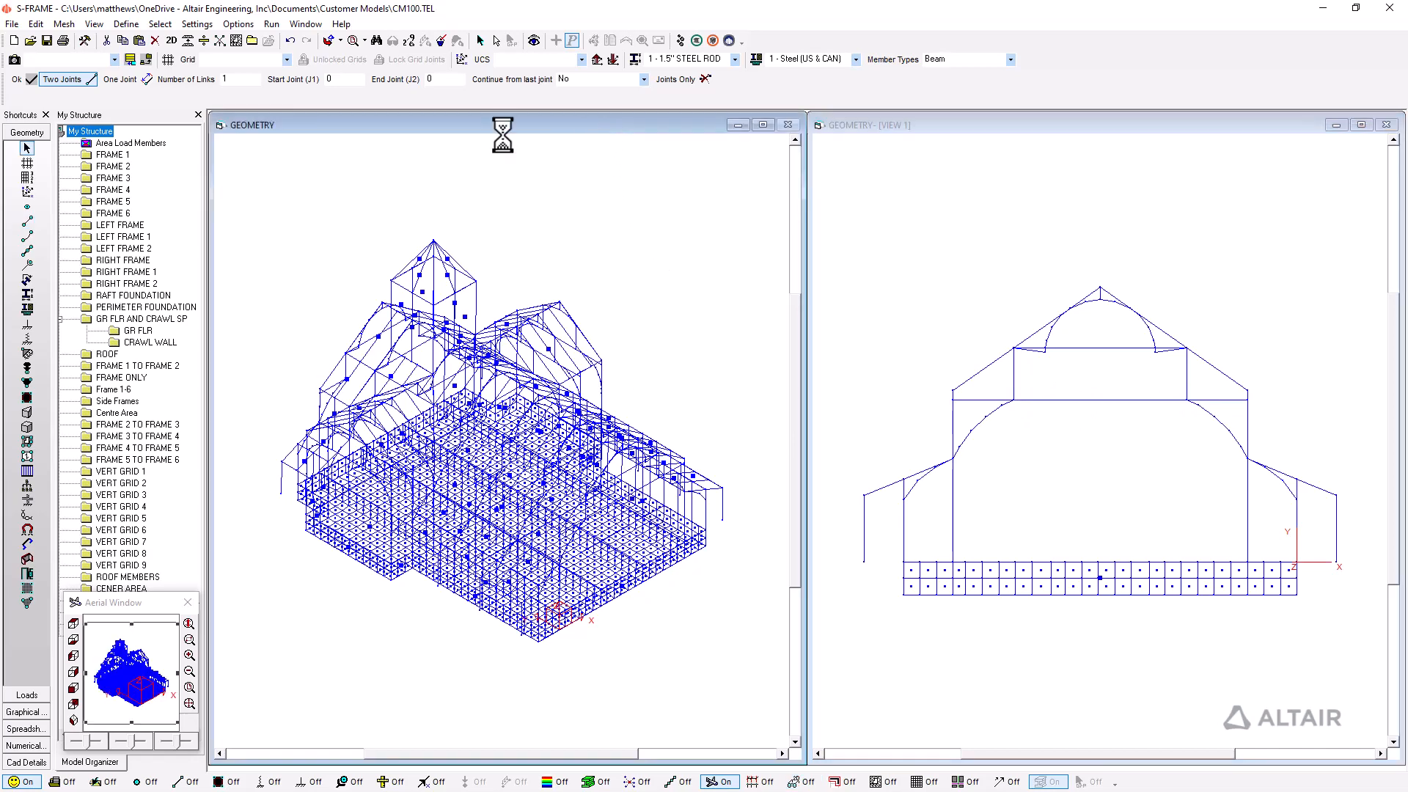
{"action": "left_click", "coordinate": [28, 296]}
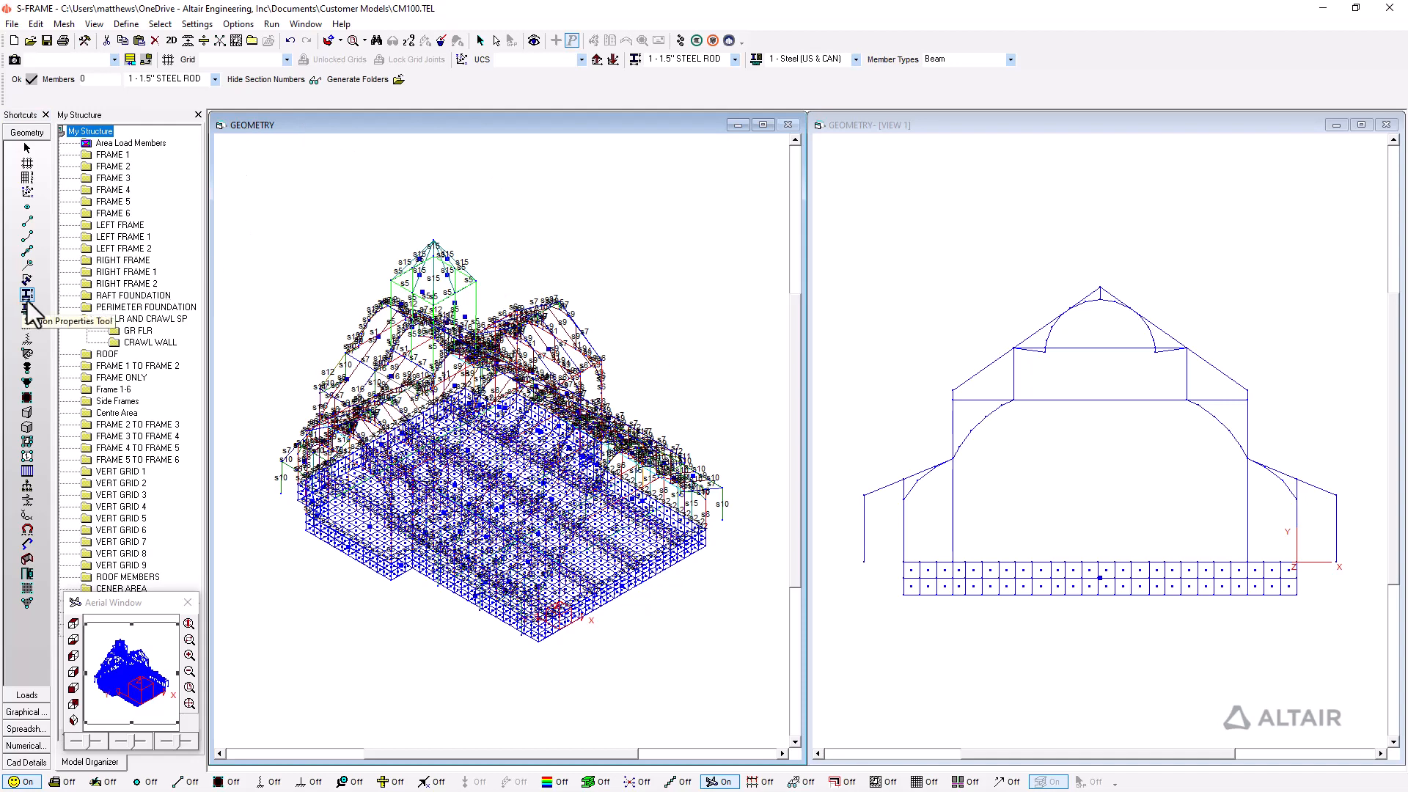
{"action": "left_click", "coordinate": [926, 124]}
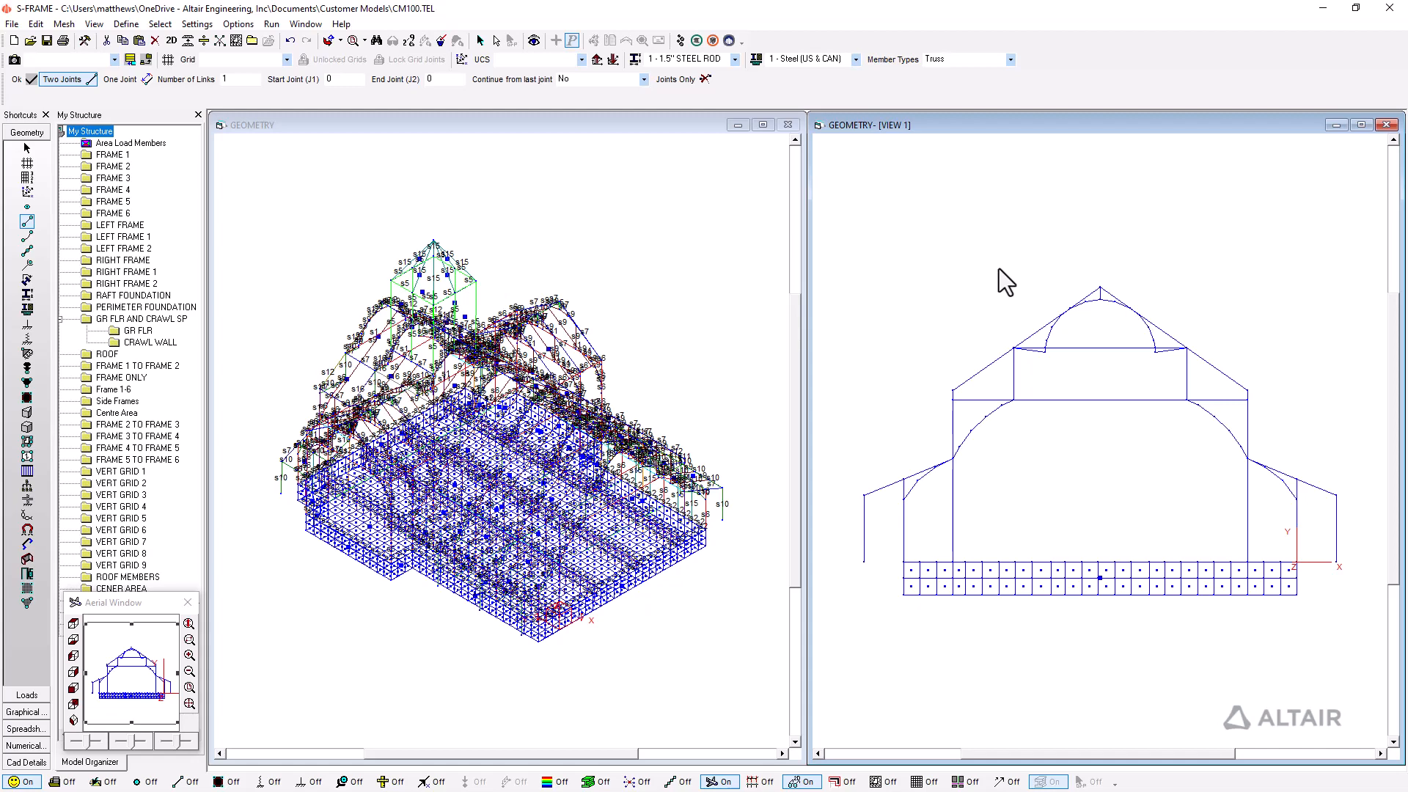
Step: Enable the preference that keeps all view settings consistent between multiple views of the active window
{"action": "left_click", "coordinate": [200, 25]}
{"action": "left_click", "coordinate": [220, 148]}
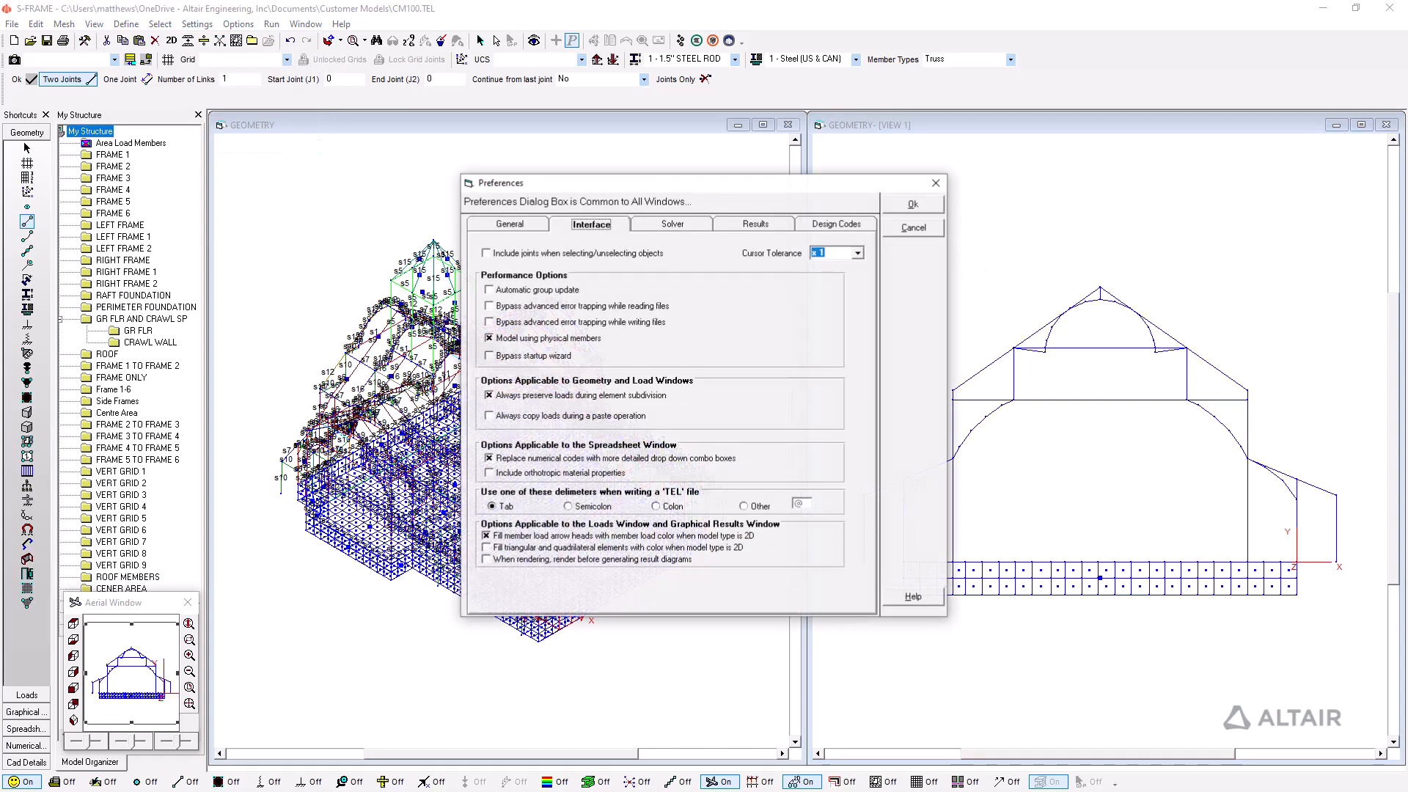
{"action": "left_click", "coordinate": [509, 223]}
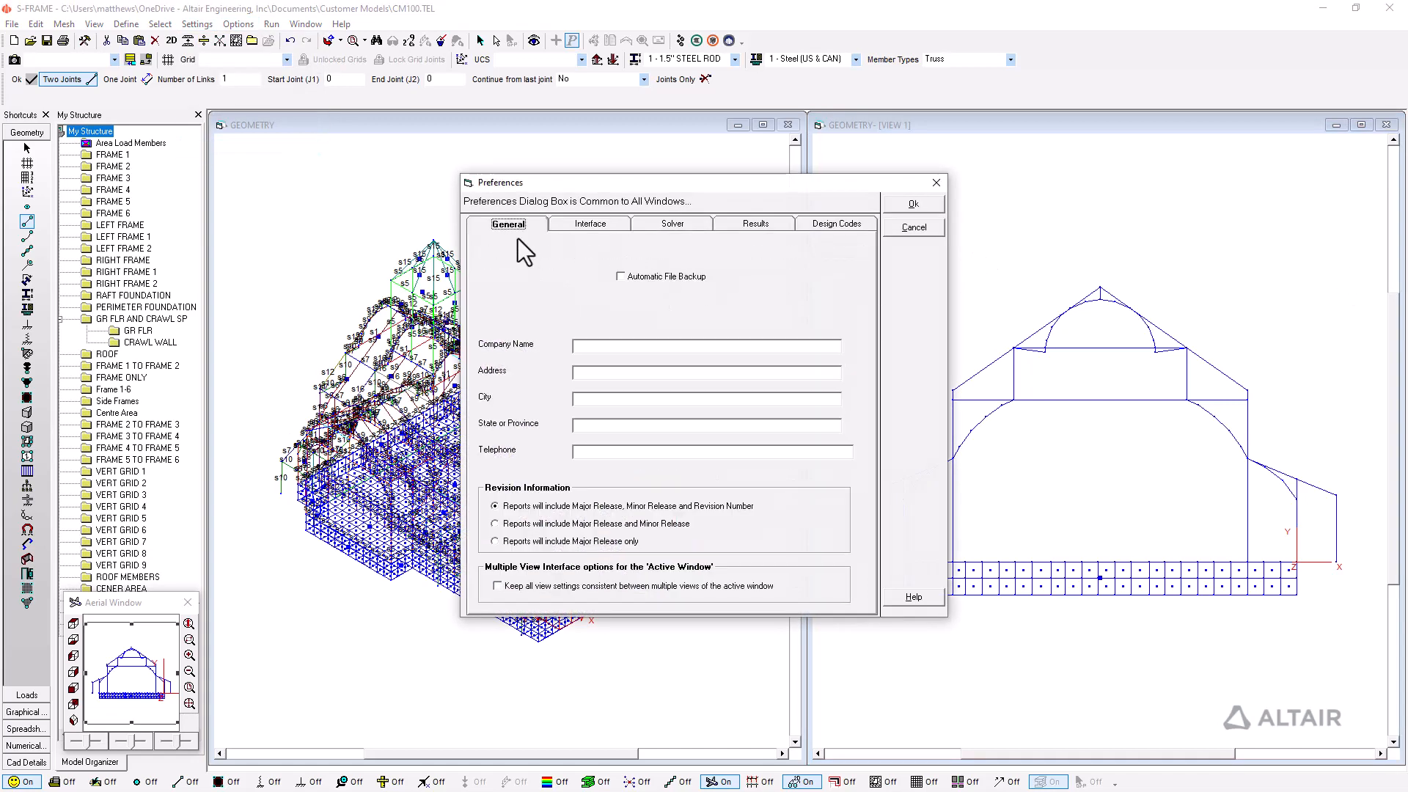
{"action": "left_click", "coordinate": [562, 587]}
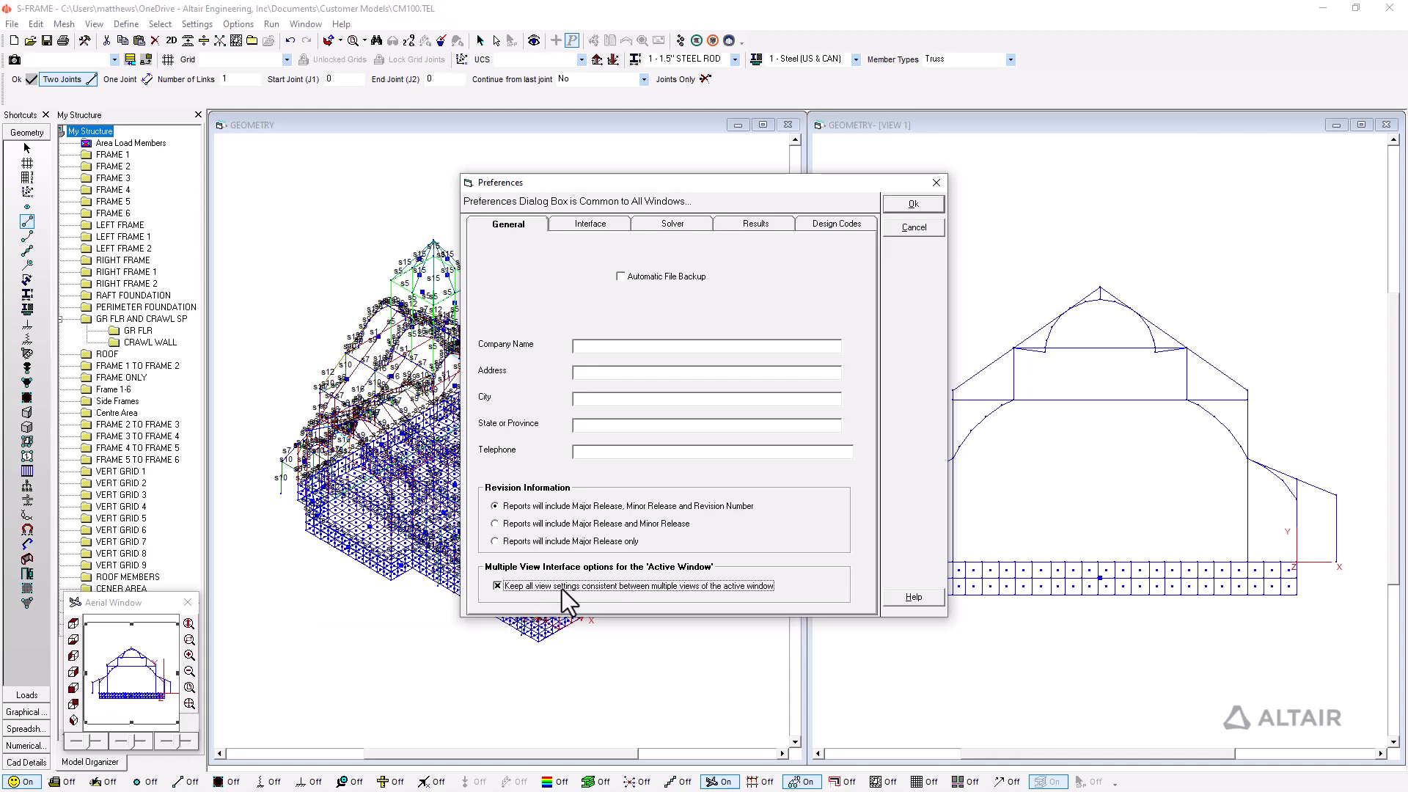
{"action": "left_click", "coordinate": [915, 208]}
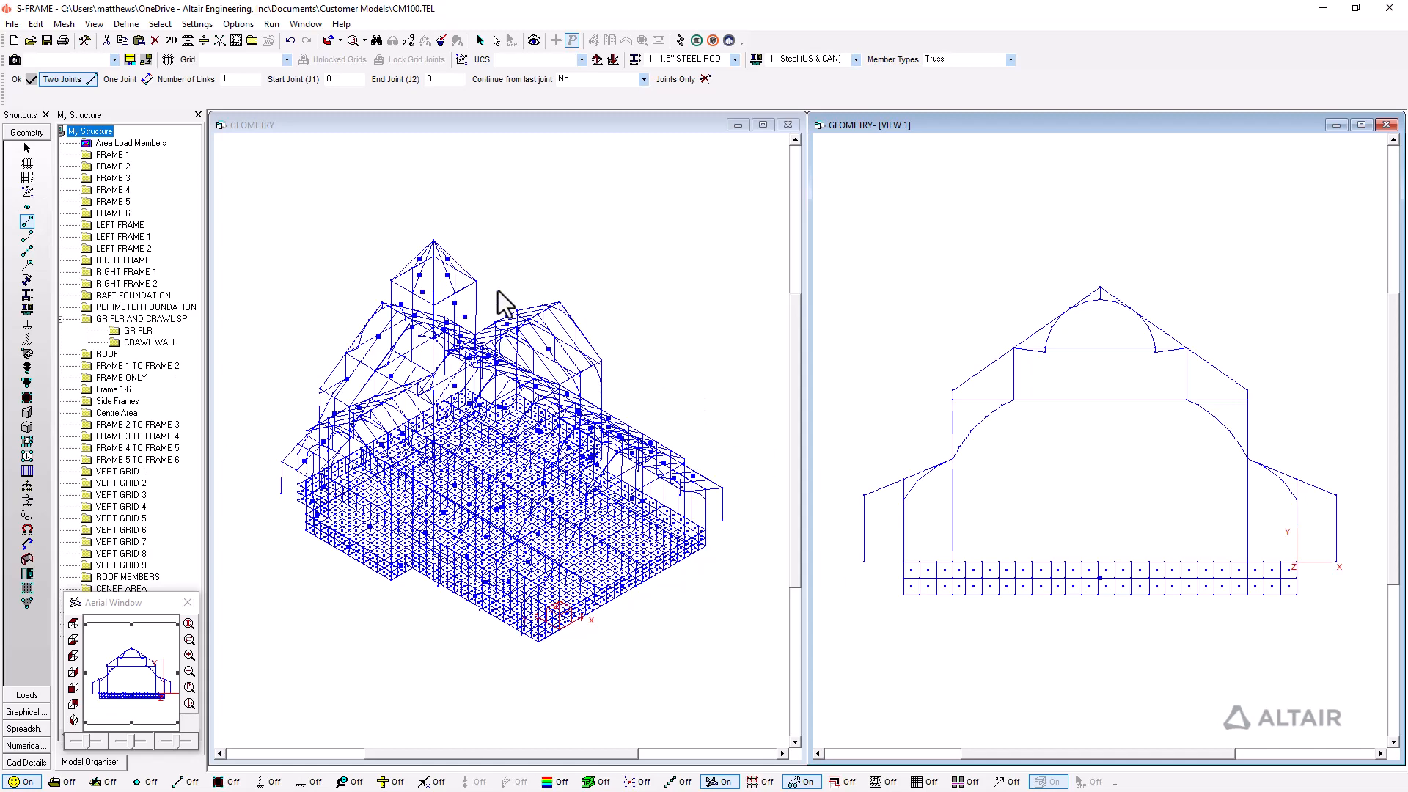
Step: Save the model and run a Linear Static analysis for both load cases and combinations, proceeding to the postprocessor
{"action": "left_click", "coordinate": [678, 125]}
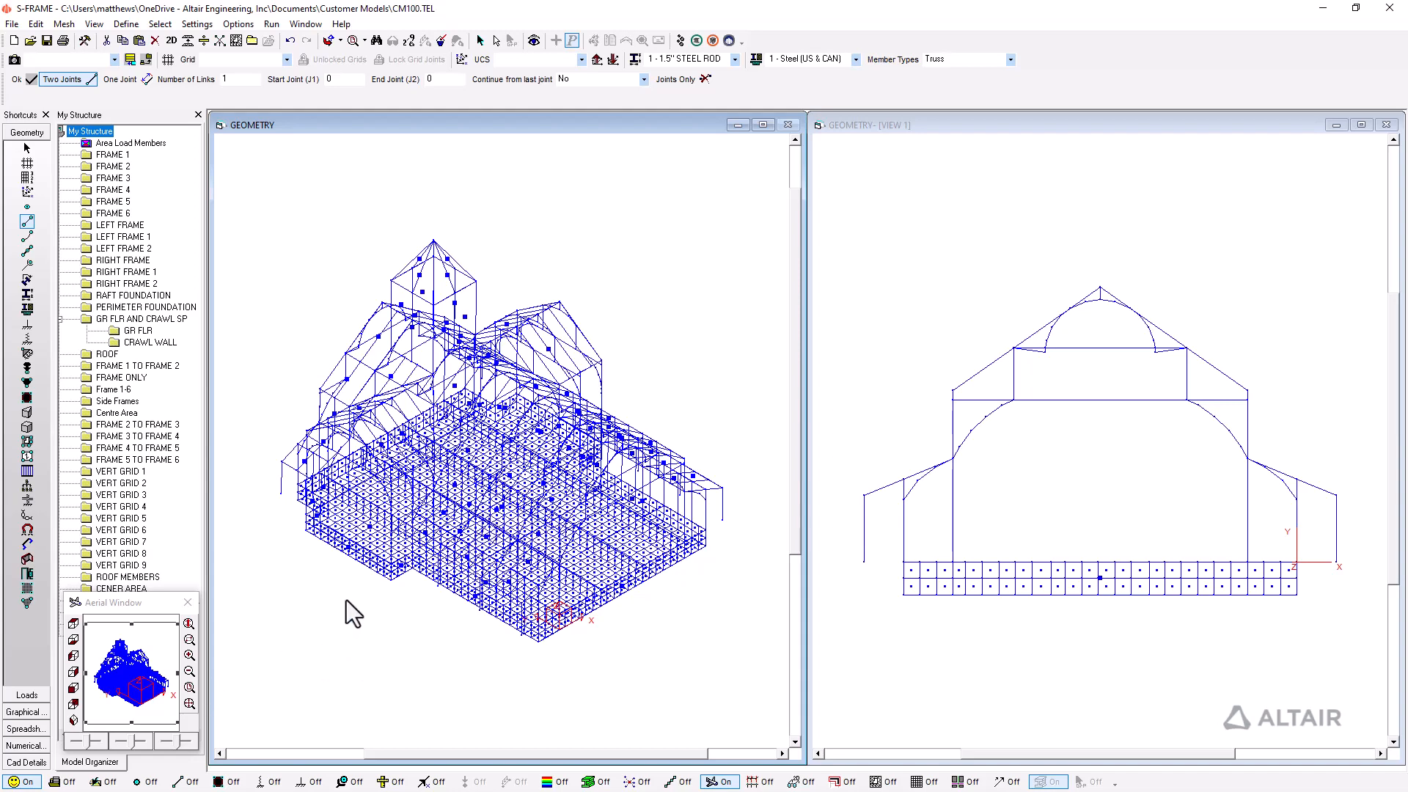
{"action": "left_click", "coordinate": [276, 28]}
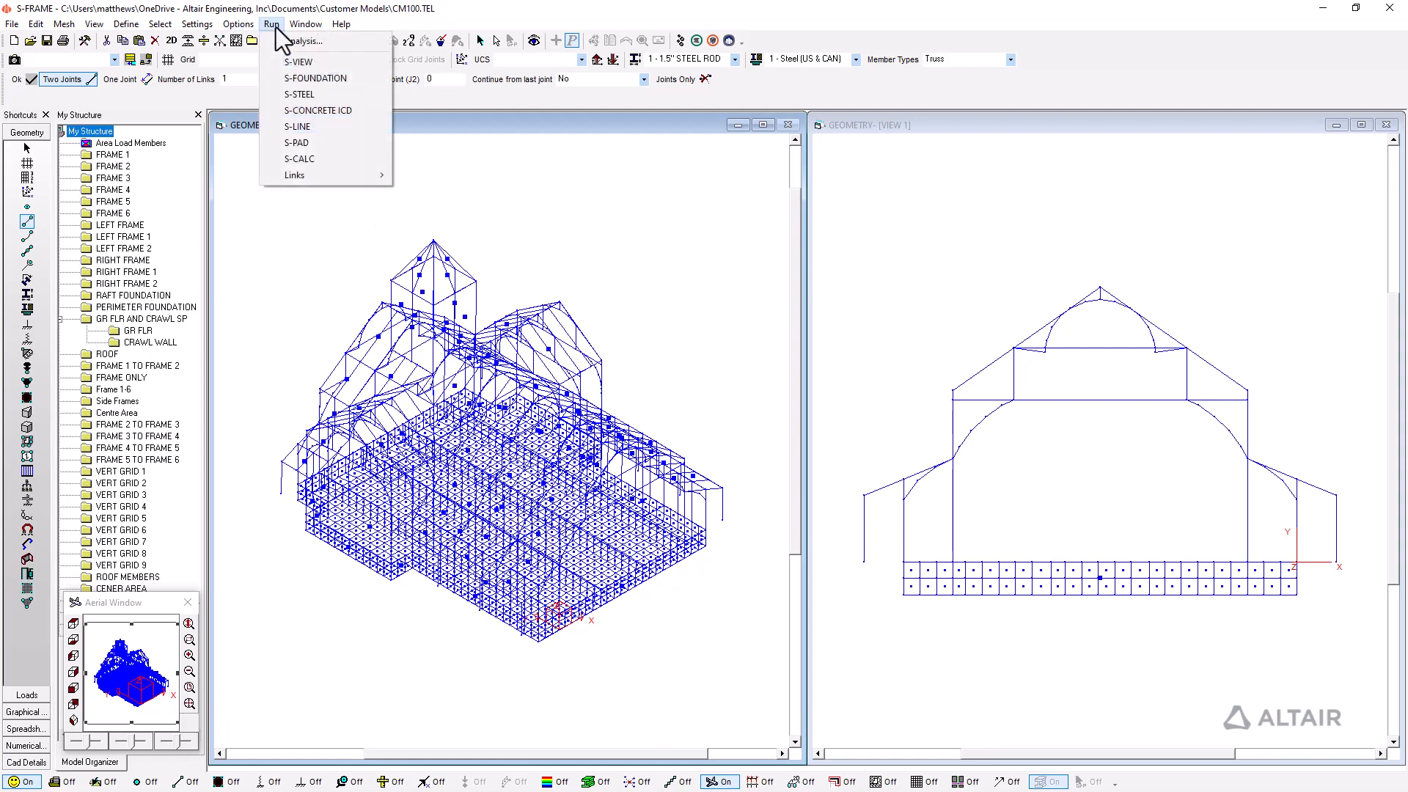
{"action": "left_click", "coordinate": [285, 43]}
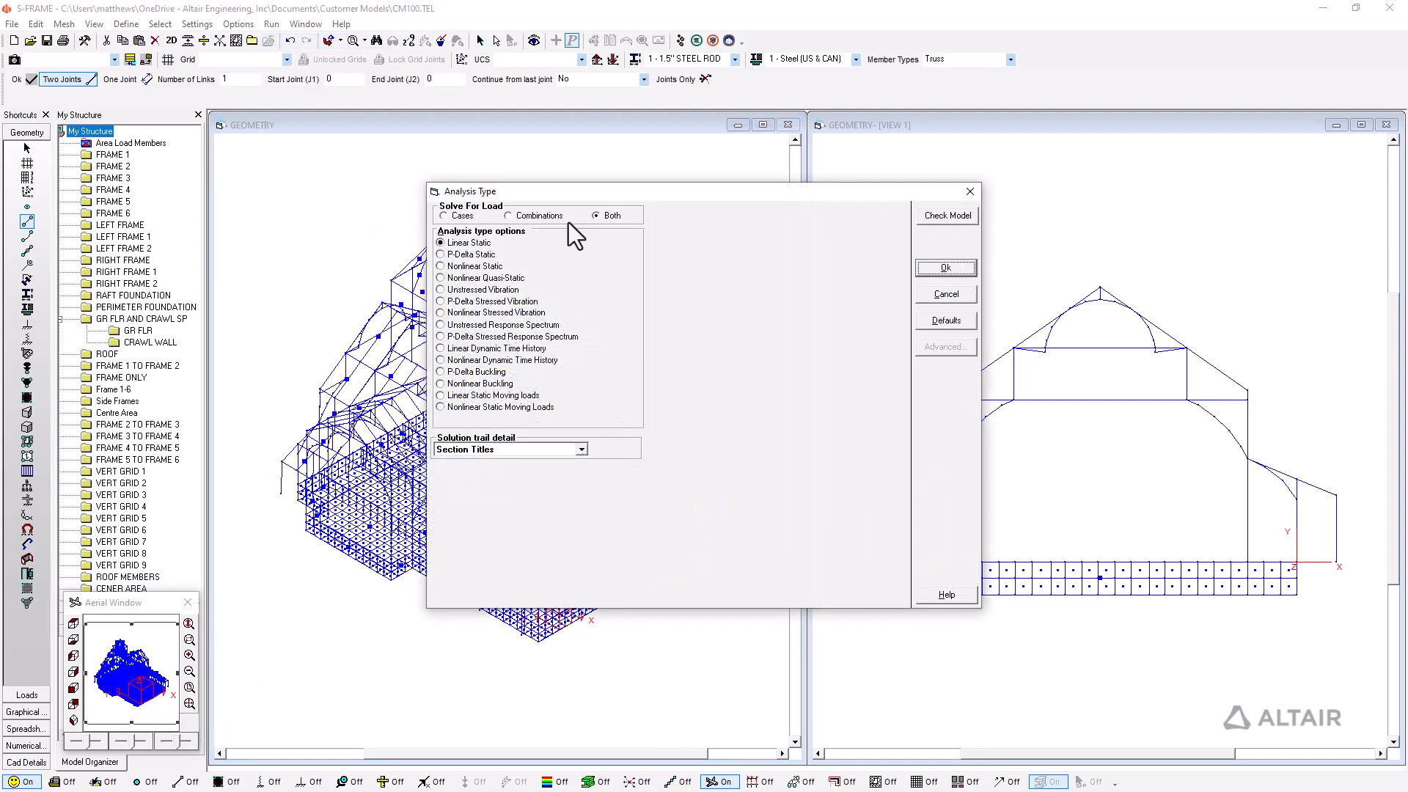
{"action": "left_click", "coordinate": [935, 267]}
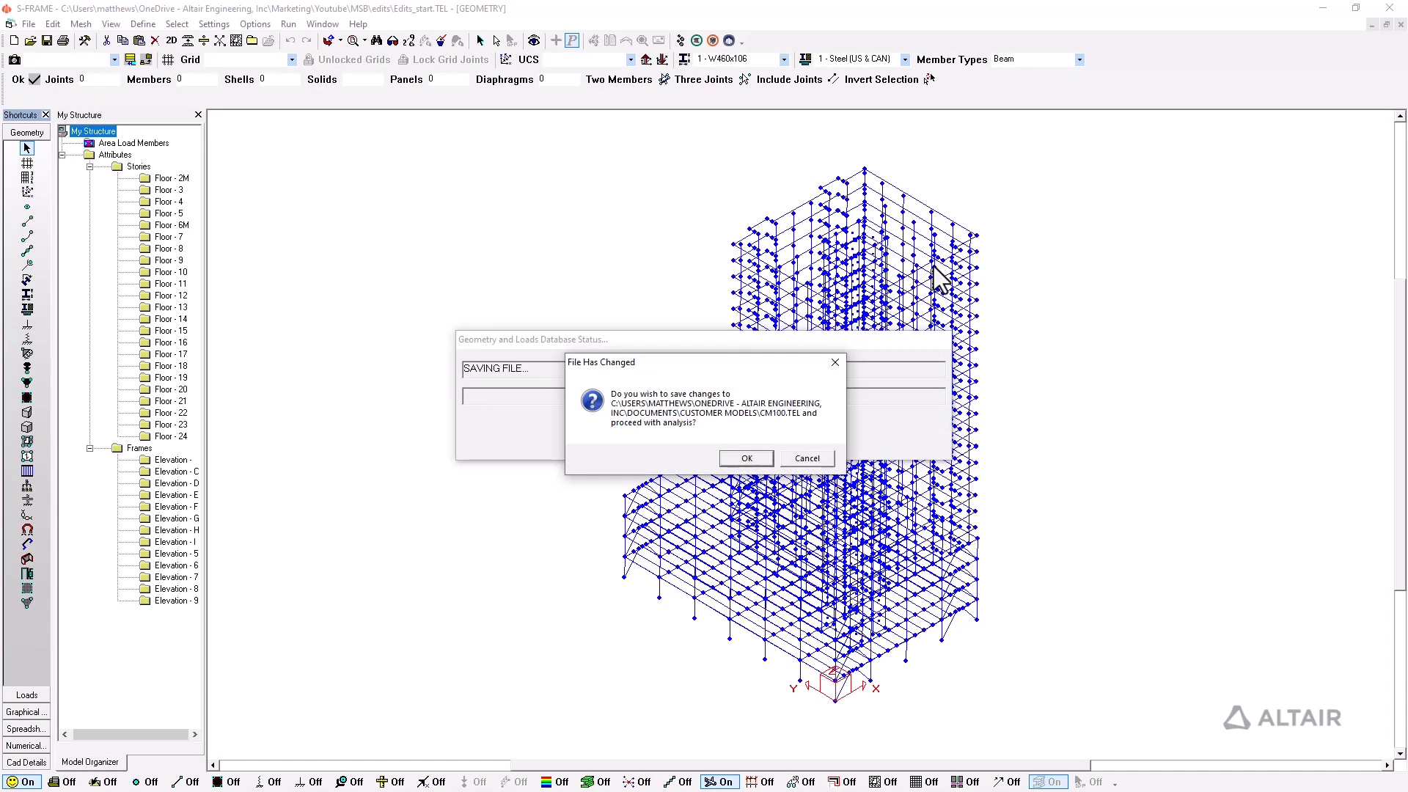
{"action": "key", "text": "Return"}
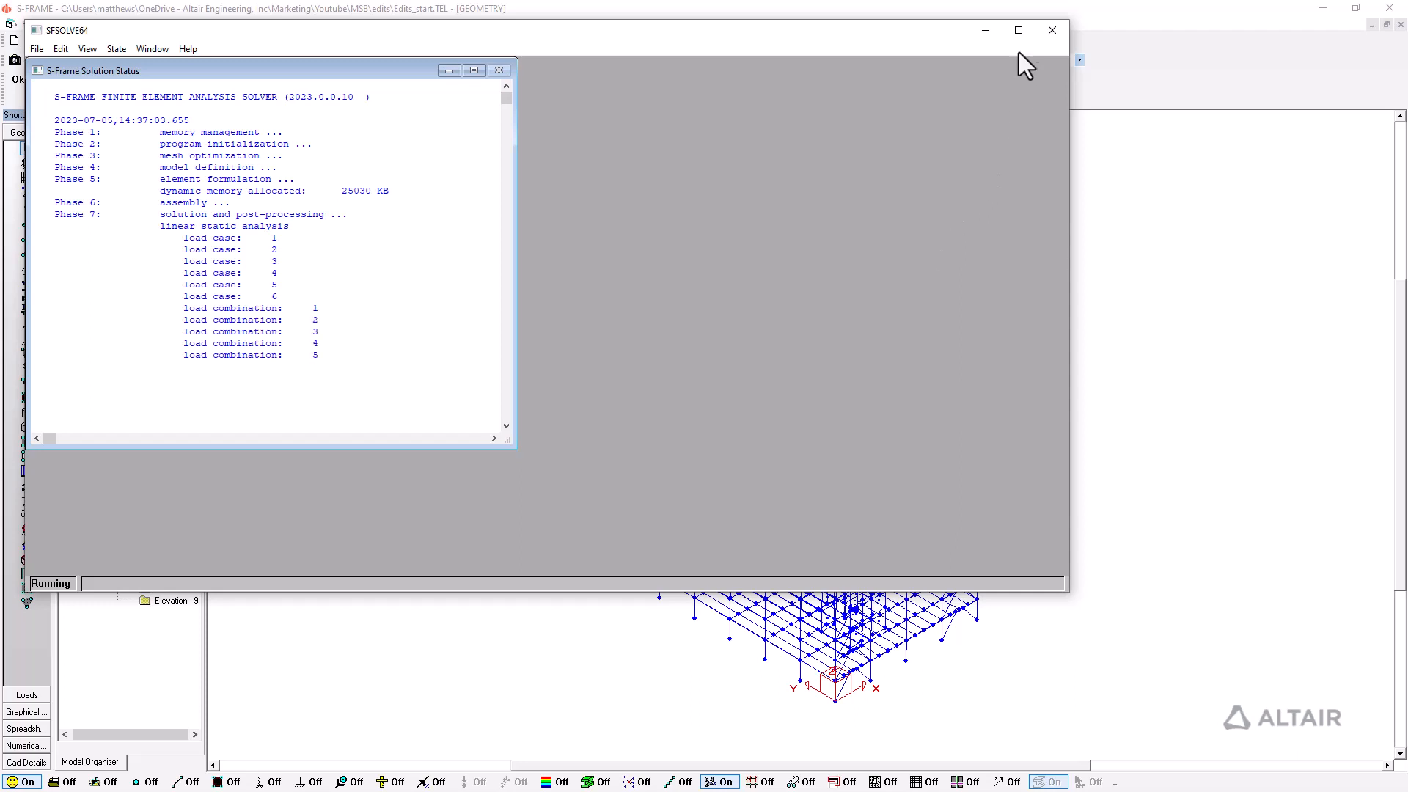
{"action": "left_click", "coordinate": [1019, 29]}
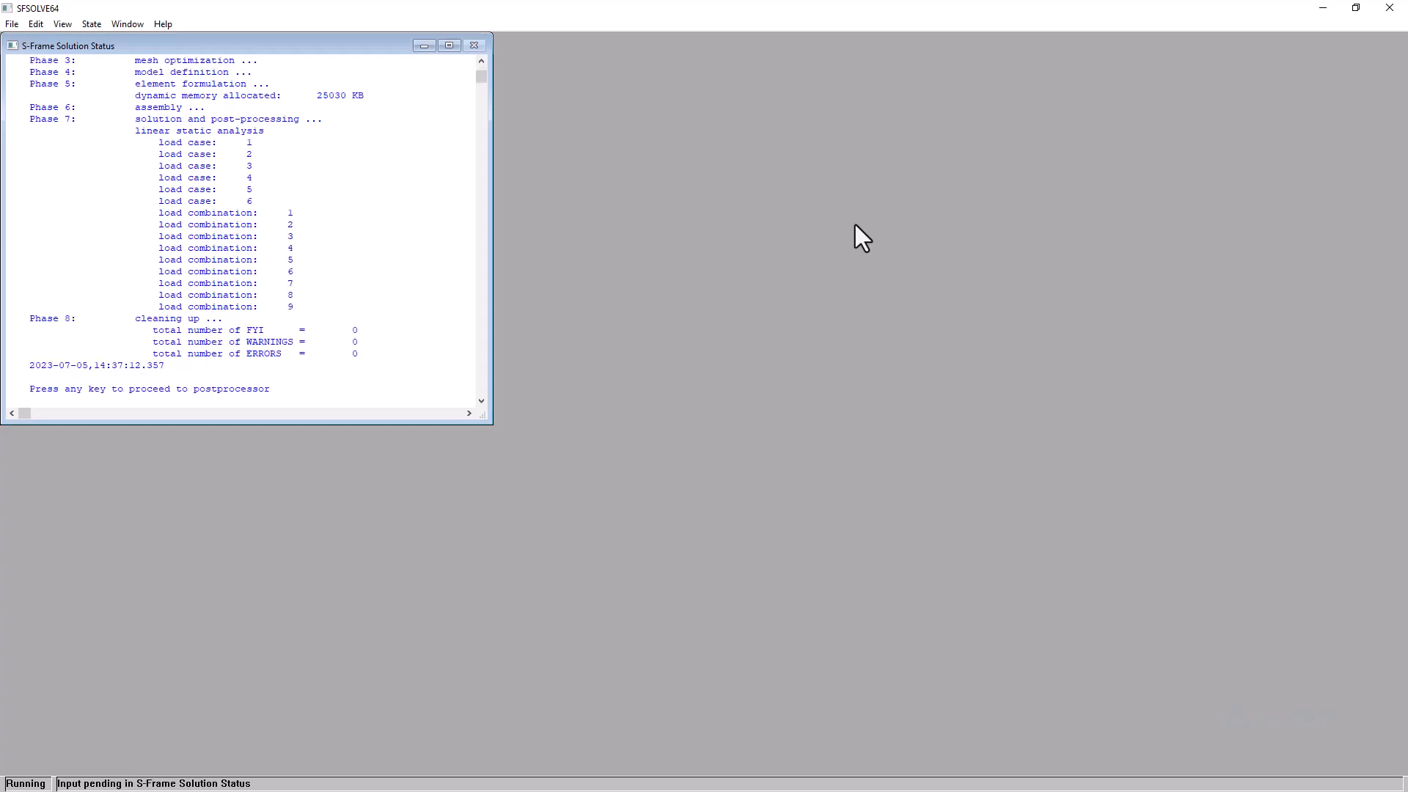
{"action": "key", "text": "Return"}
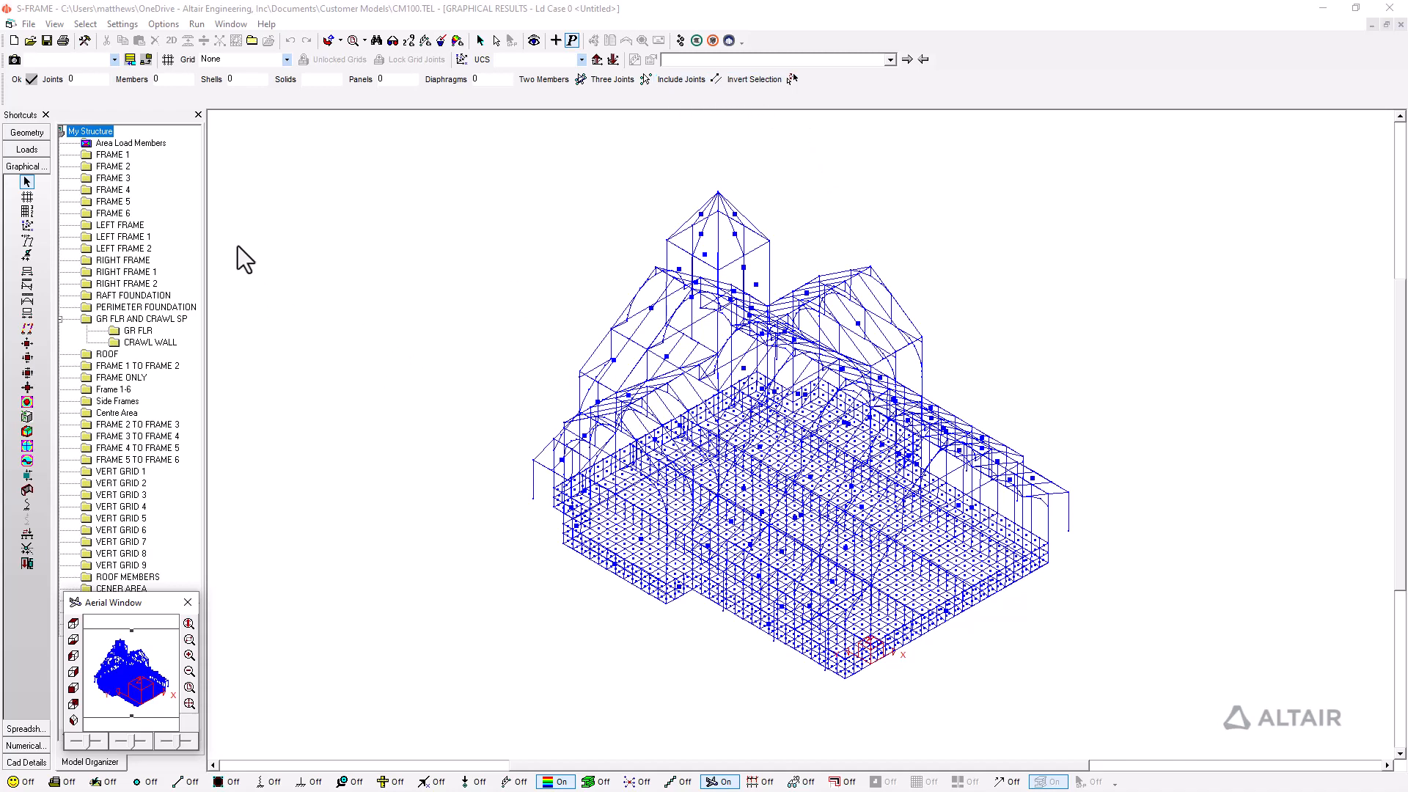
Step: Display the y moment diagrams of the members for load case 1 - SWT
{"action": "left_click", "coordinate": [670, 59]}
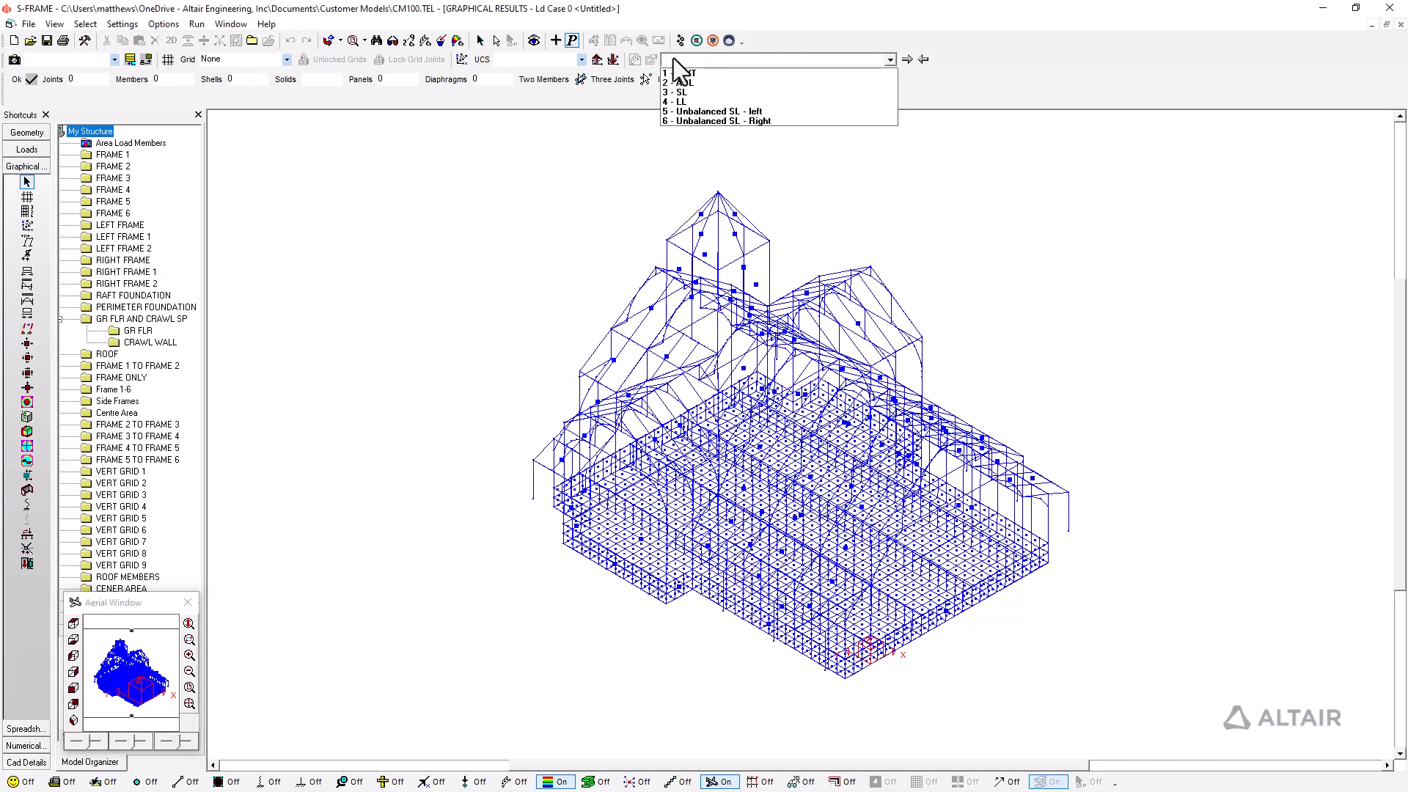
{"action": "left_click", "coordinate": [678, 74]}
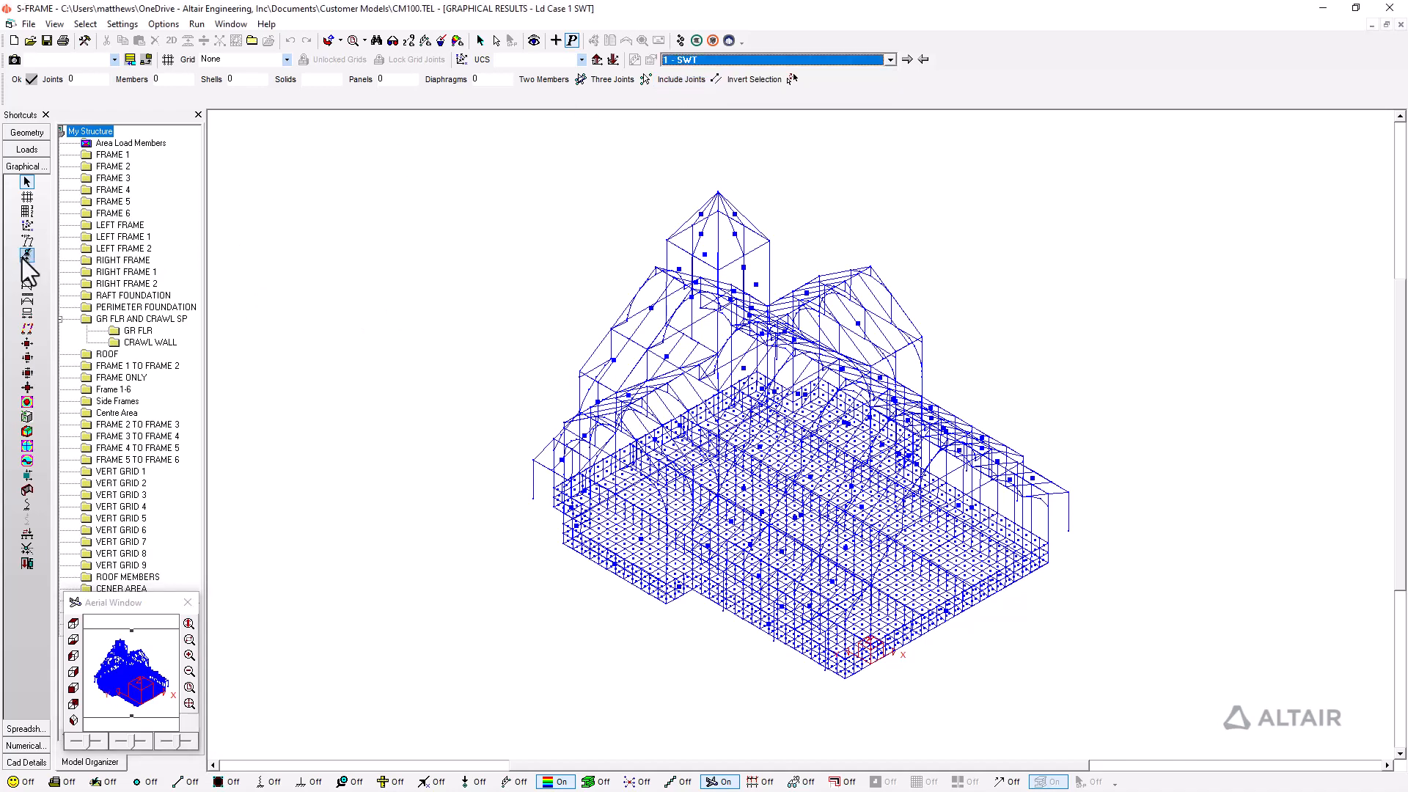
{"action": "left_click", "coordinate": [28, 300]}
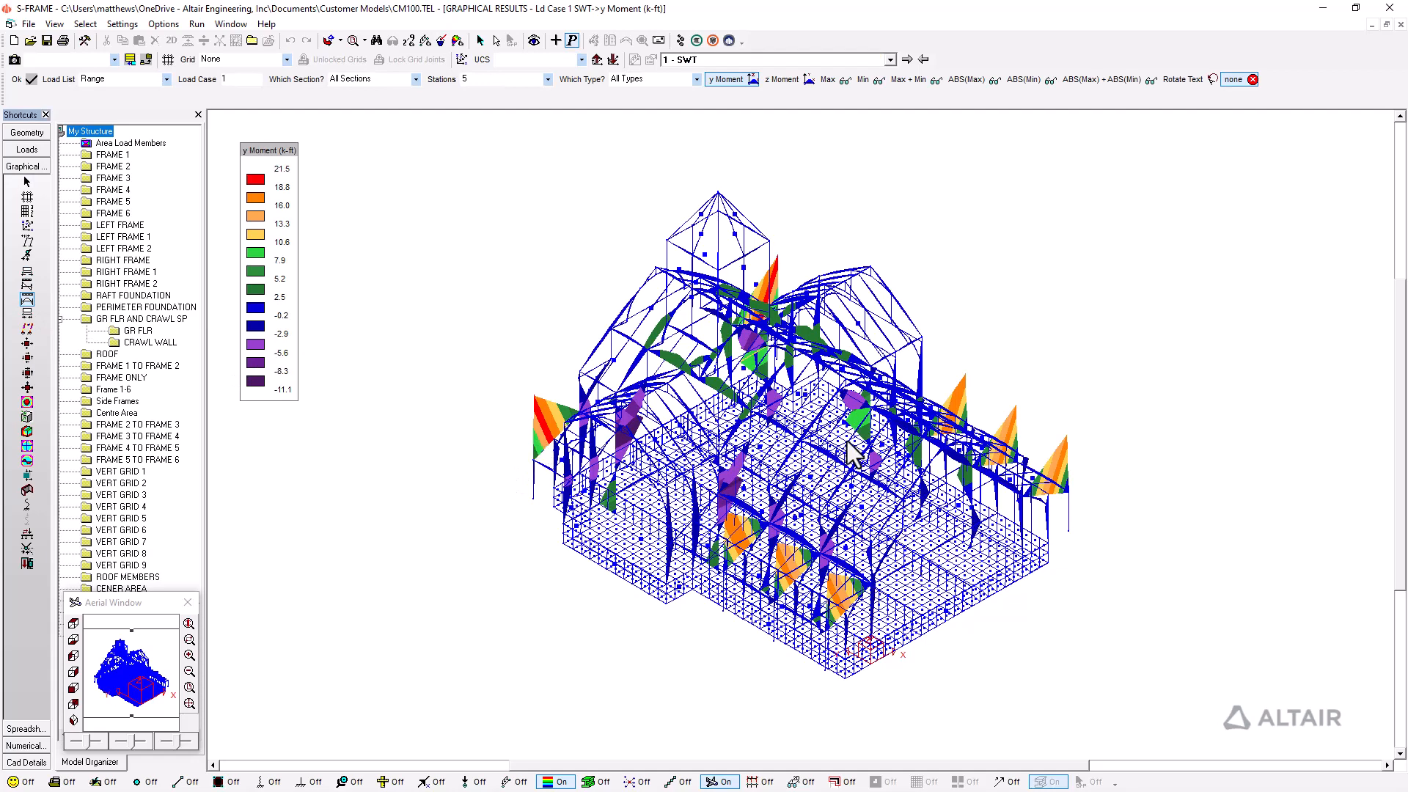
Step: Open a second view of the moment results and fit the whole structure in the original results view
{"action": "left_click", "coordinate": [55, 24]}
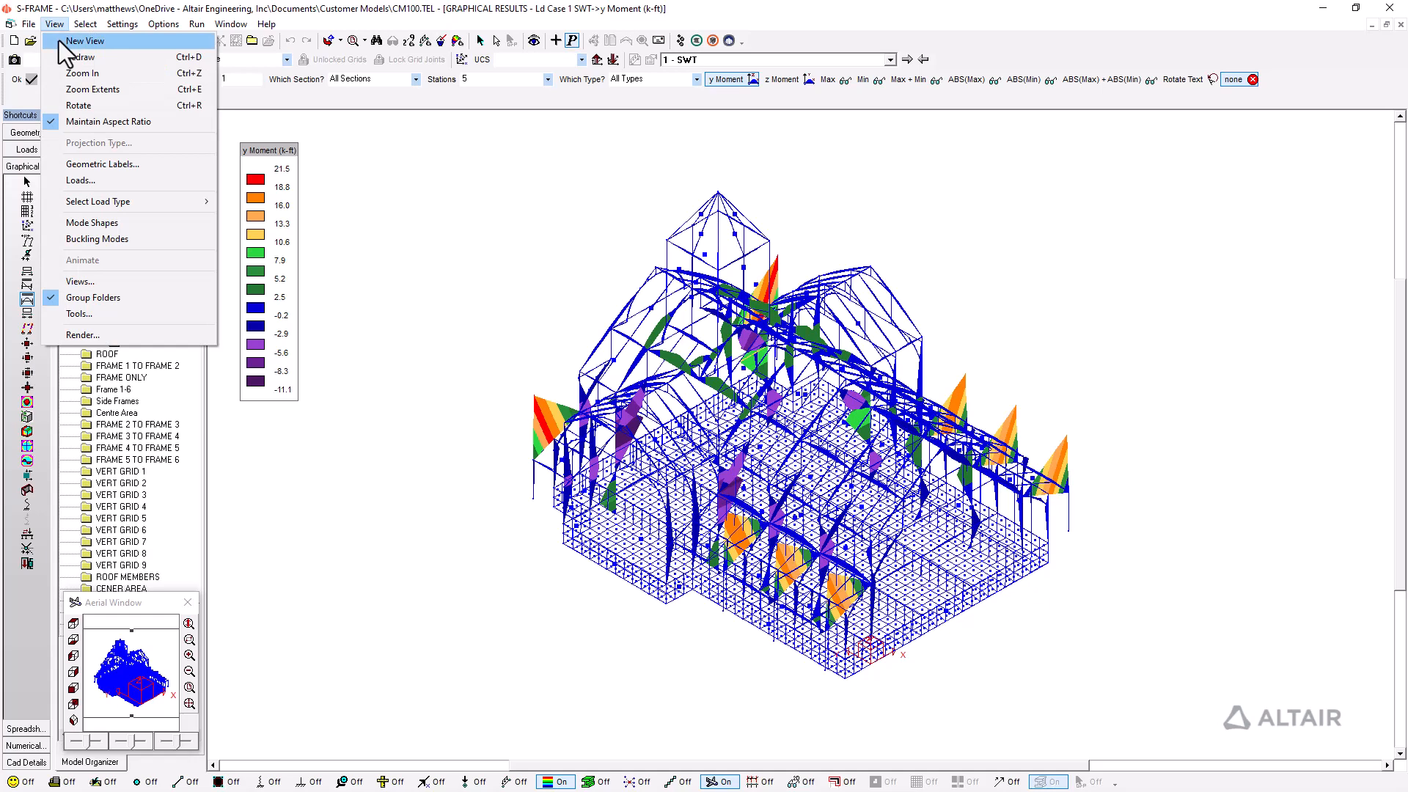
{"action": "left_click", "coordinate": [60, 41]}
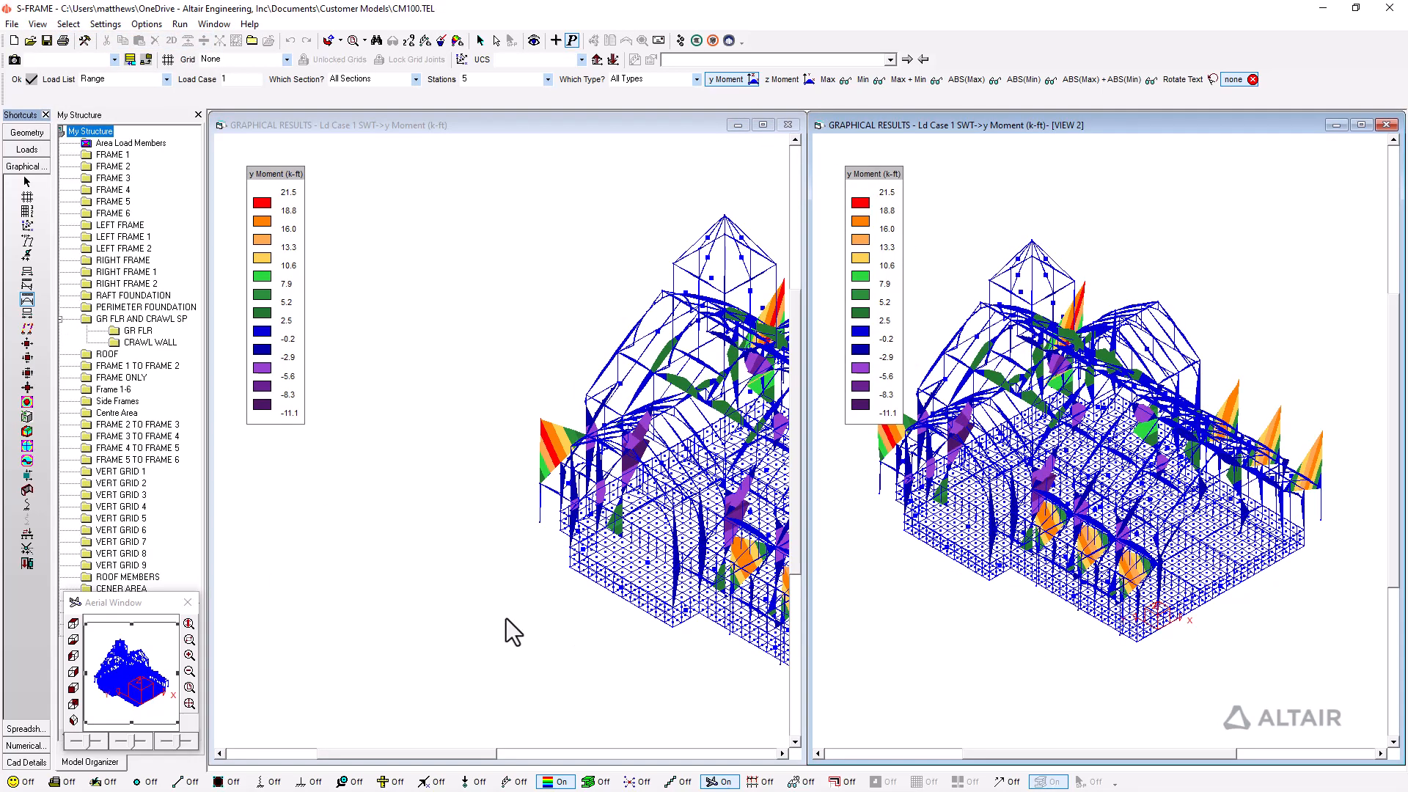
{"action": "left_click", "coordinate": [380, 551]}
{"action": "left_click", "coordinate": [189, 688]}
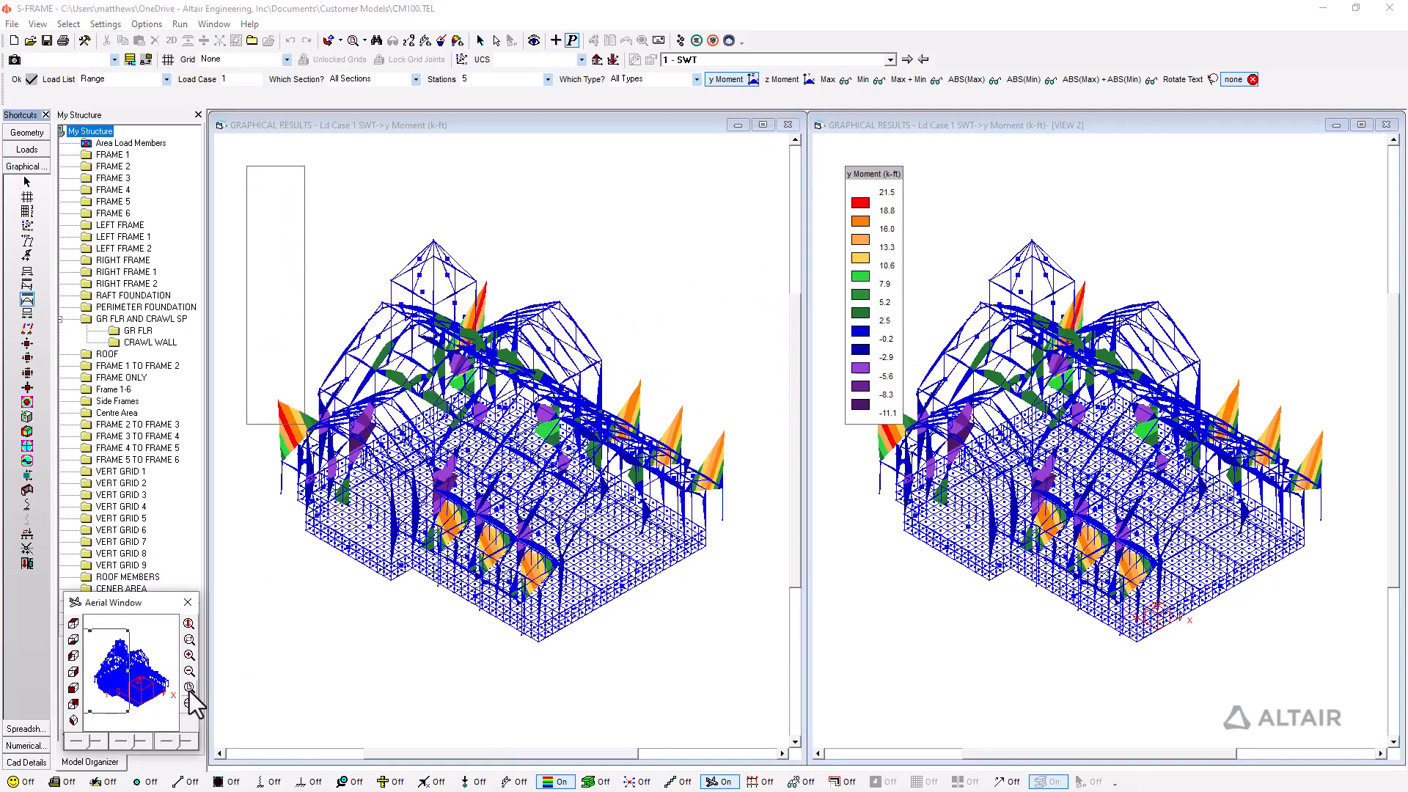
{"action": "scroll", "coordinate": [438, 619], "scroll_direction": "down", "scroll_amount": 1}
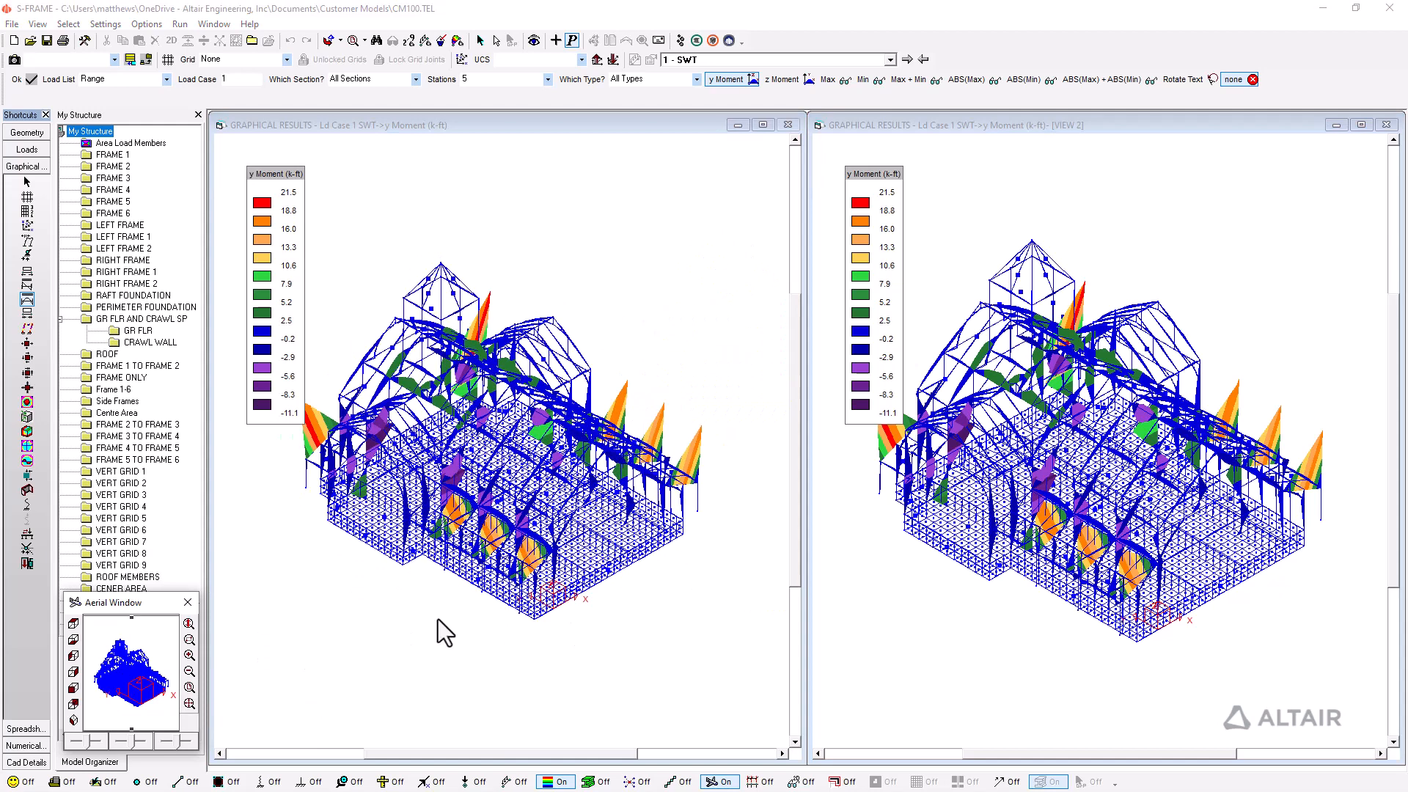
Step: Display the Z-Deflection contours of the panels for load case 1 - SWT in the second results view
{"action": "left_click", "coordinate": [1011, 130]}
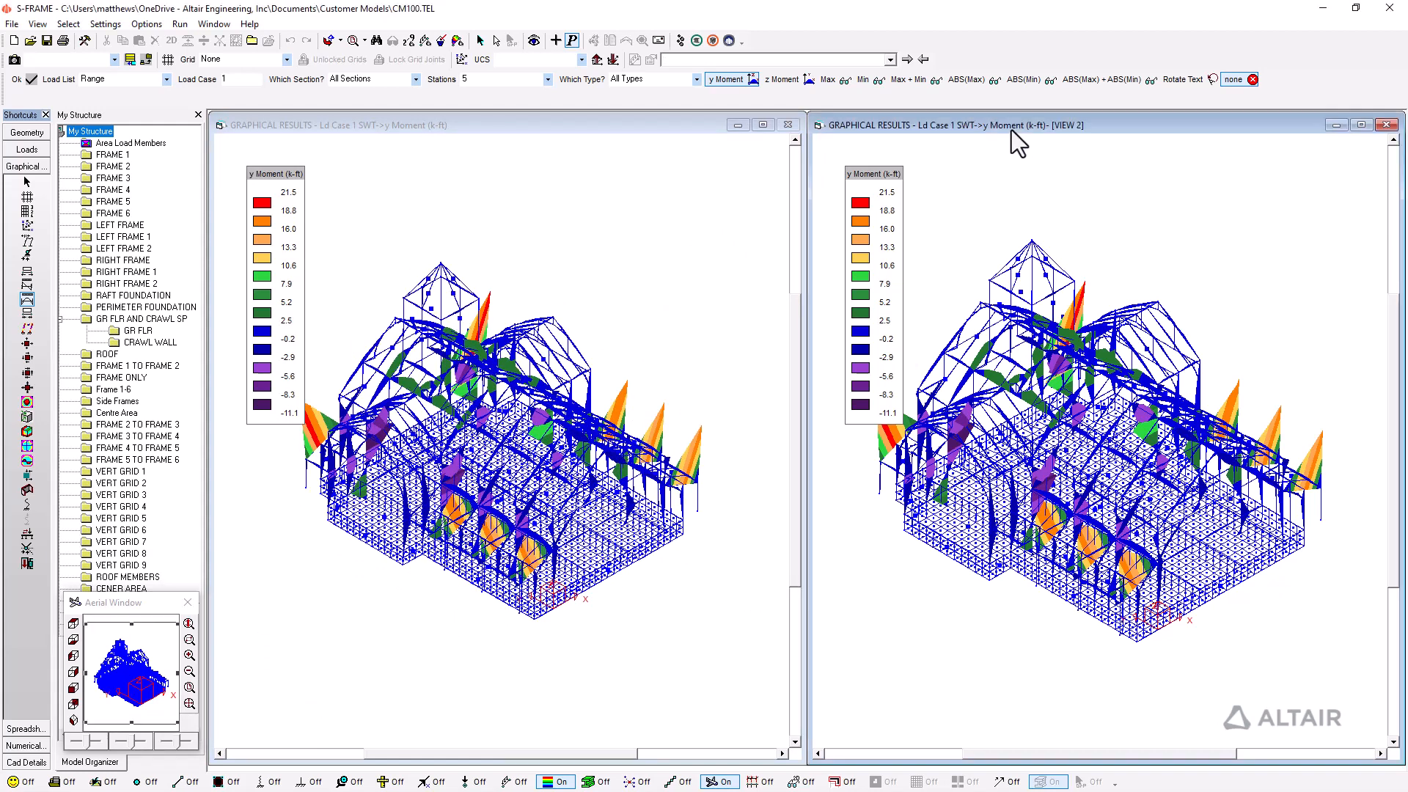
{"action": "left_click", "coordinate": [28, 404]}
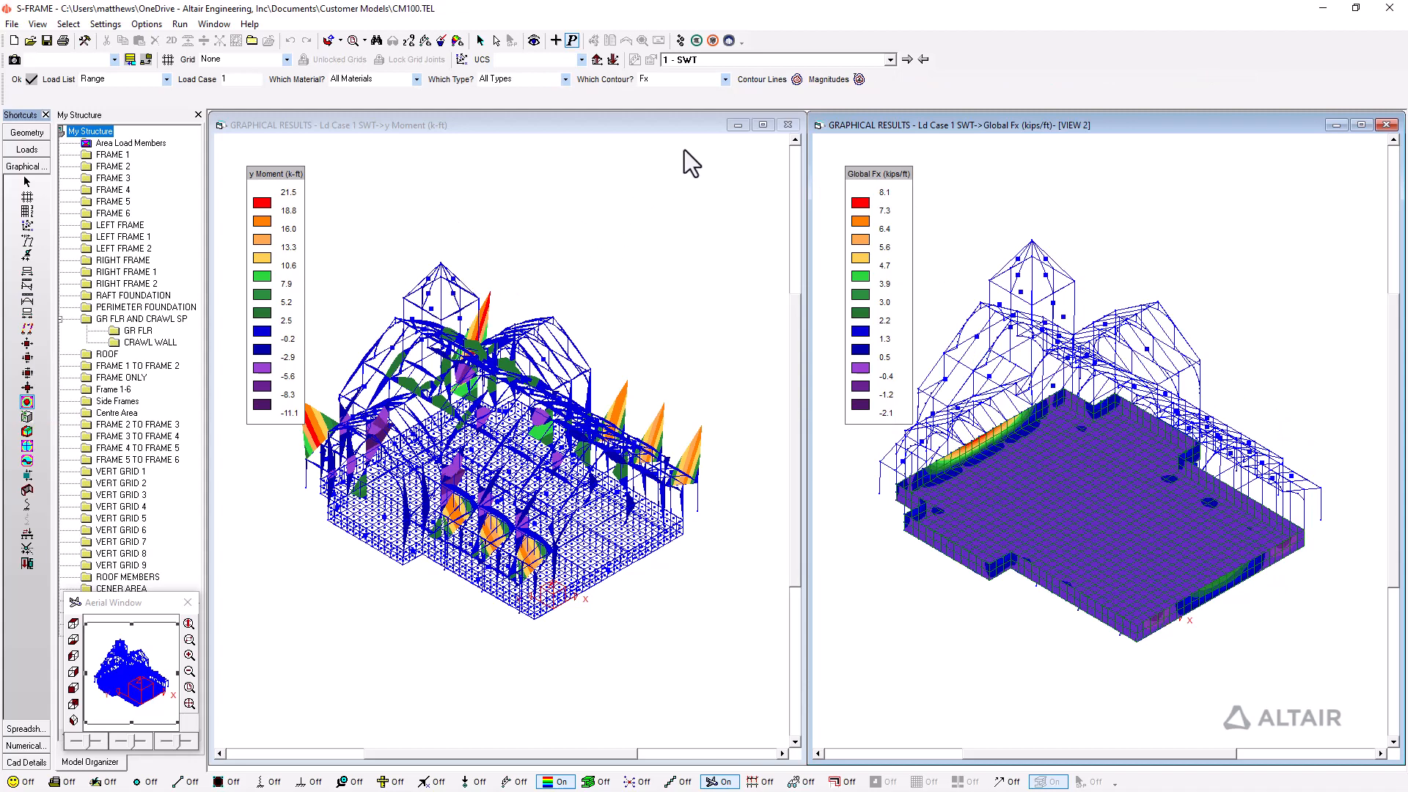
{"action": "left_click", "coordinate": [728, 84]}
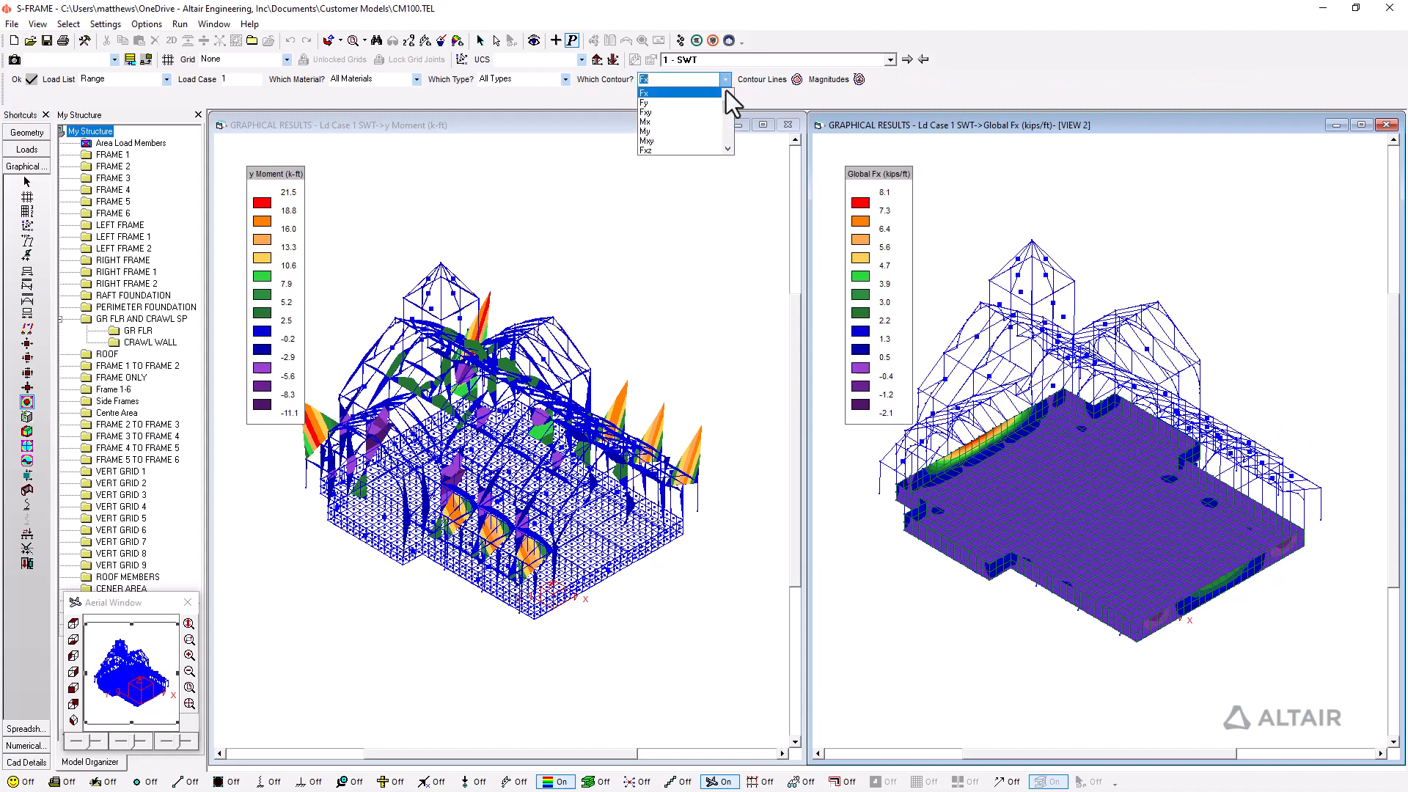
{"action": "scroll", "coordinate": [726, 114], "scroll_direction": "down", "scroll_amount": 2}
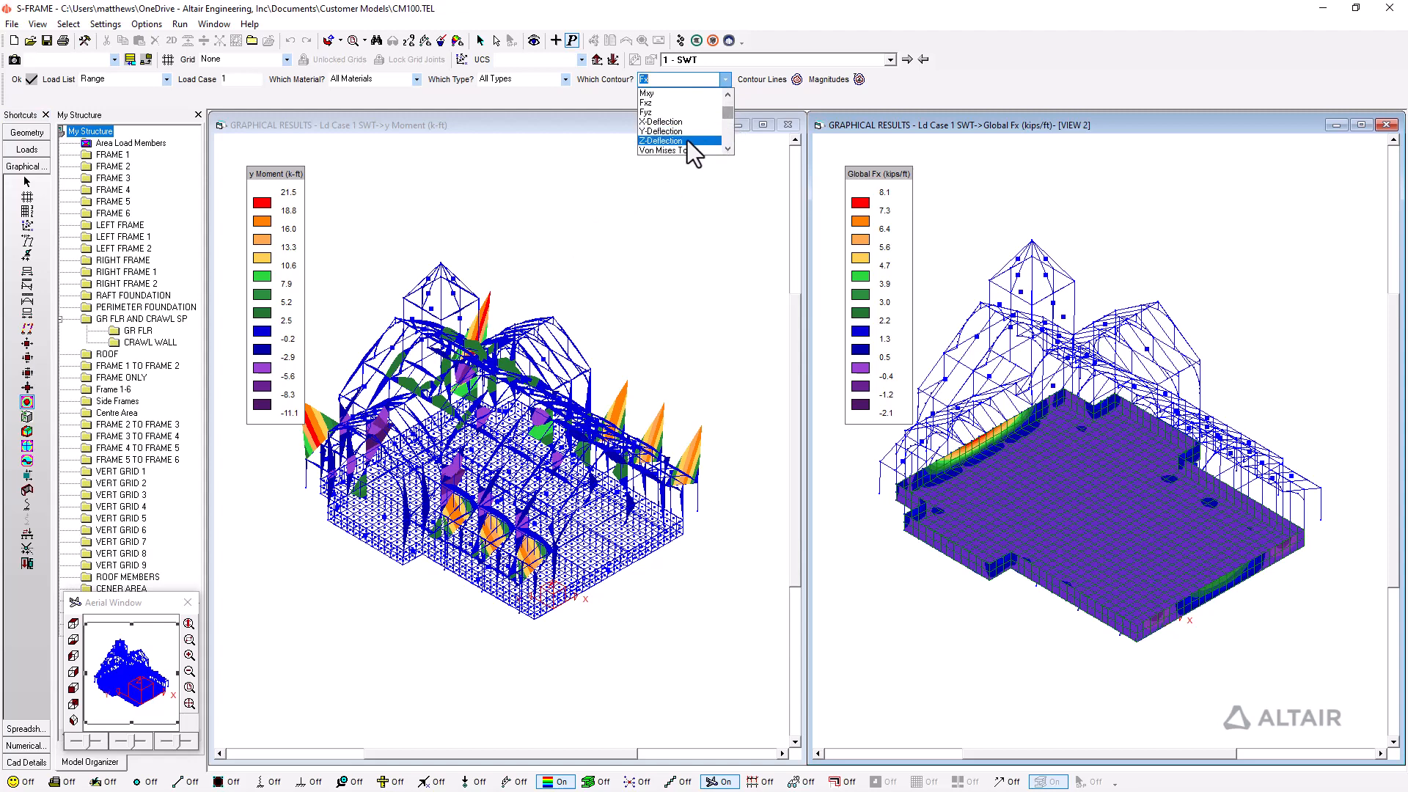
{"action": "left_click", "coordinate": [687, 141]}
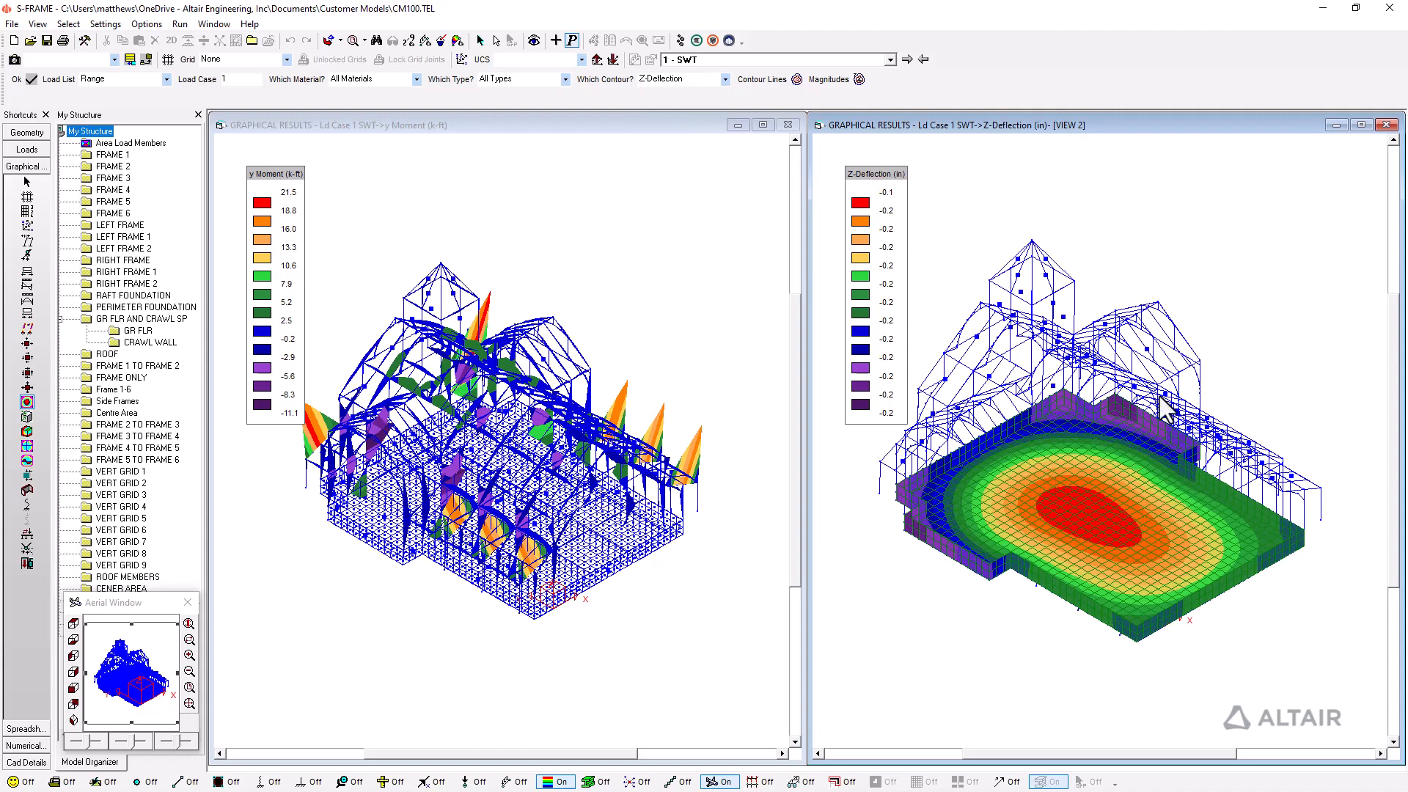
Step: Switch the original y moment results view to load case 3 - SL
{"action": "left_click", "coordinate": [488, 134]}
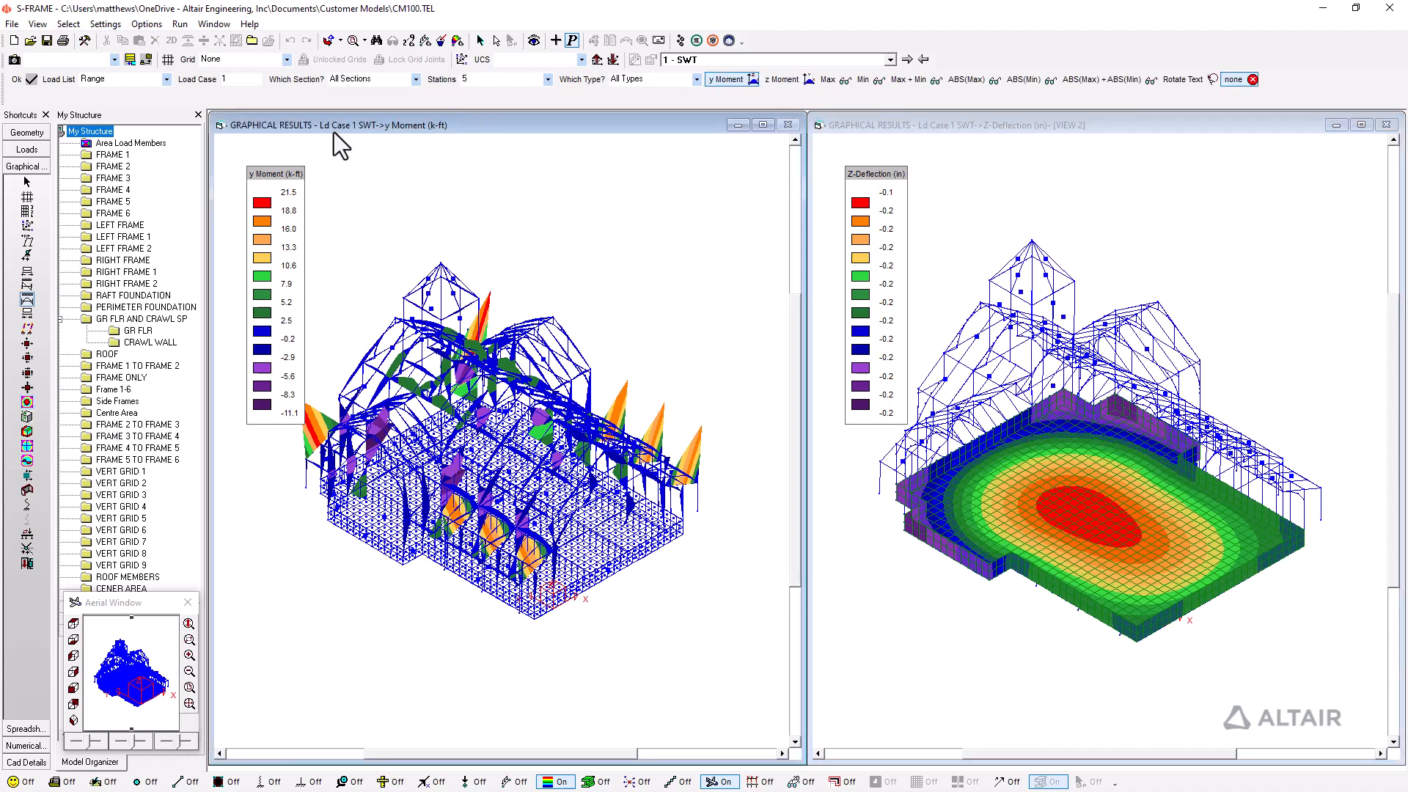
{"action": "left_click", "coordinate": [712, 64]}
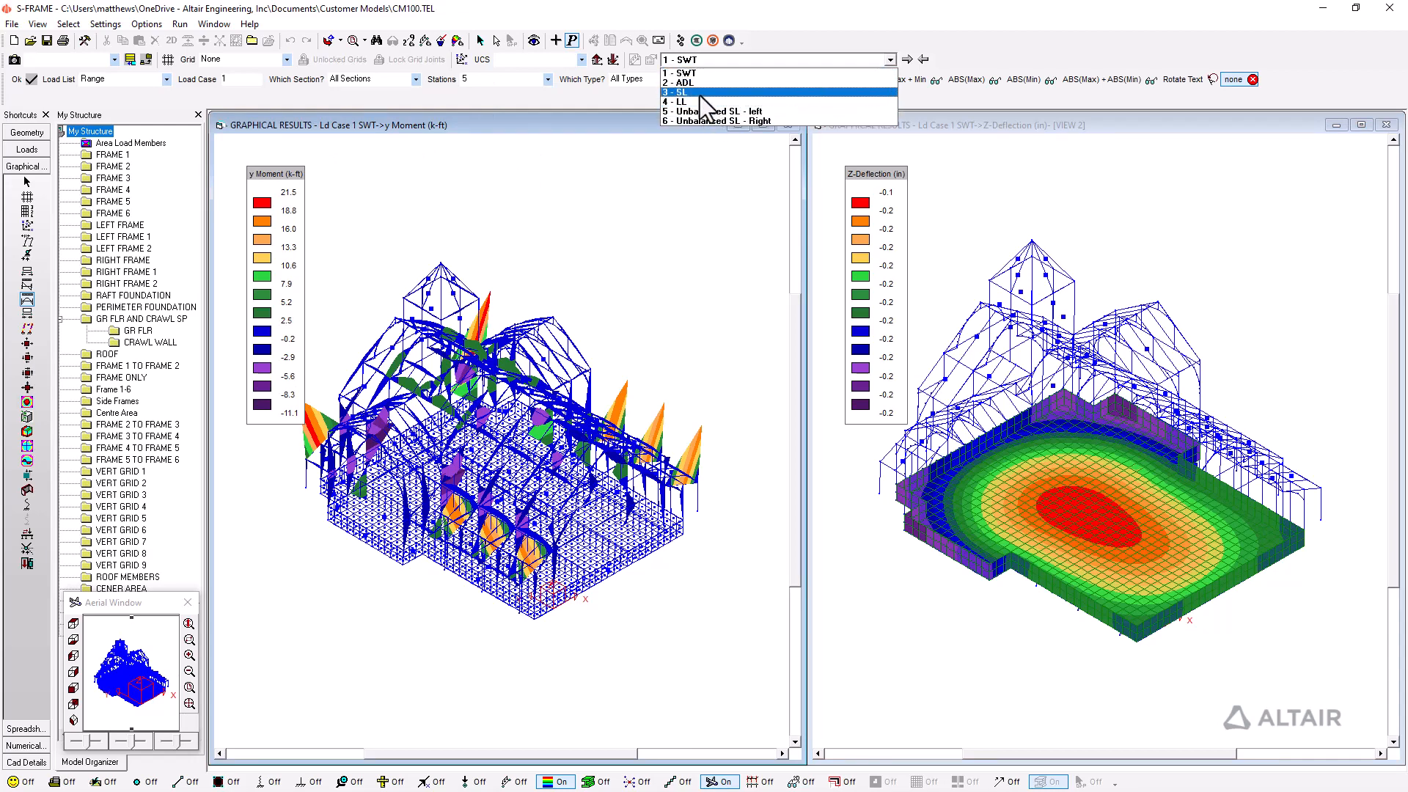
{"action": "left_click", "coordinate": [701, 94]}
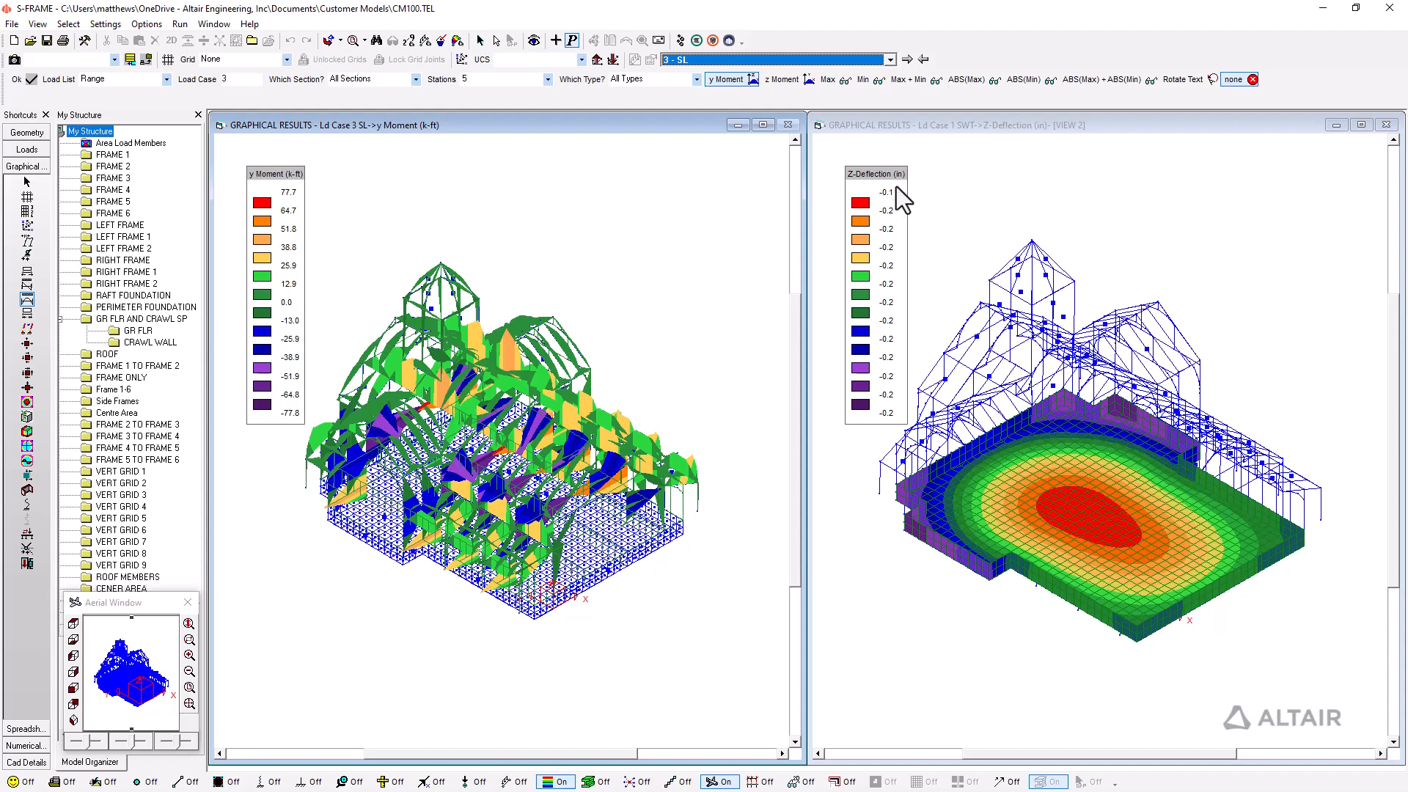
Step: Change the second results view from deflection contours to the members' y moment diagrams for load case 1 - SWT
{"action": "left_click", "coordinate": [975, 124]}
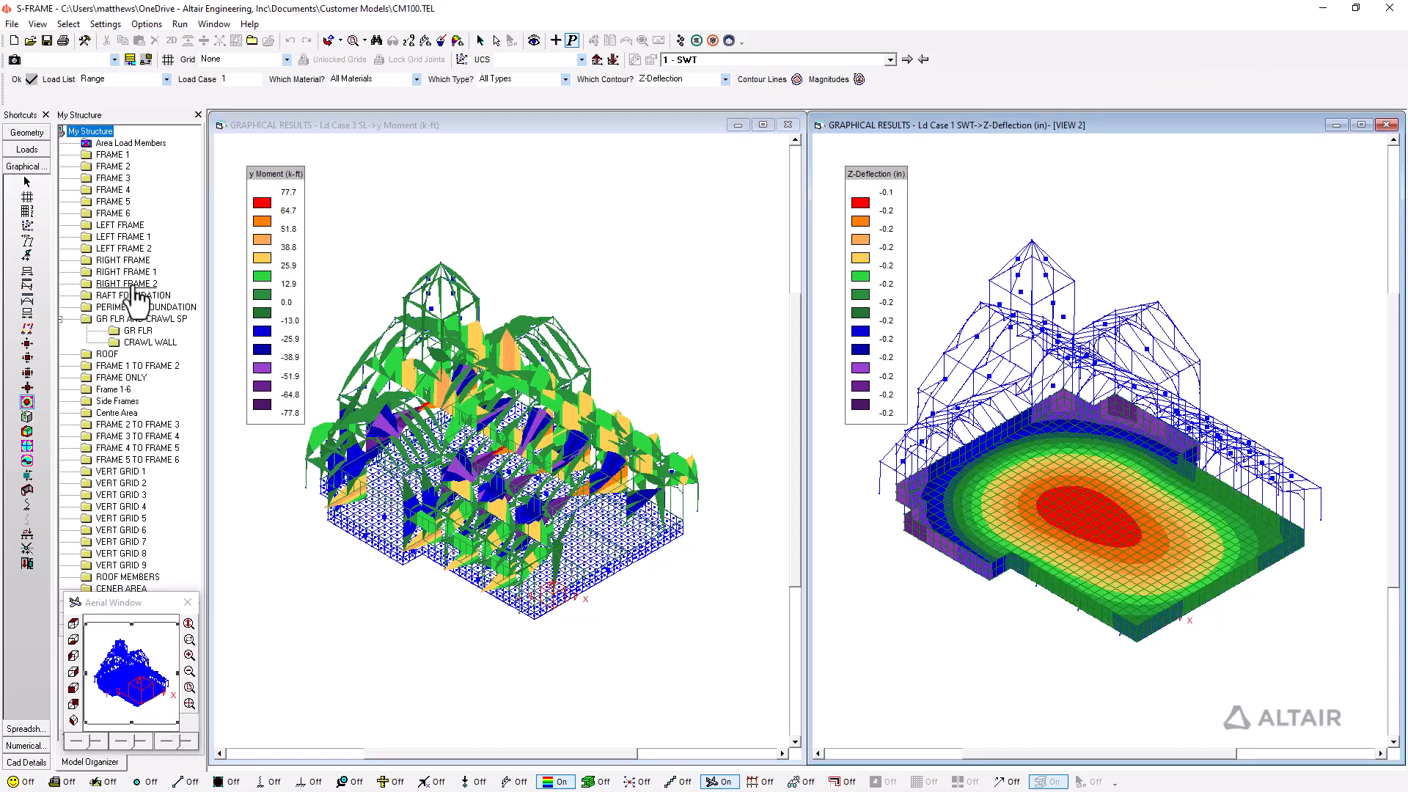
{"action": "left_click", "coordinate": [27, 299]}
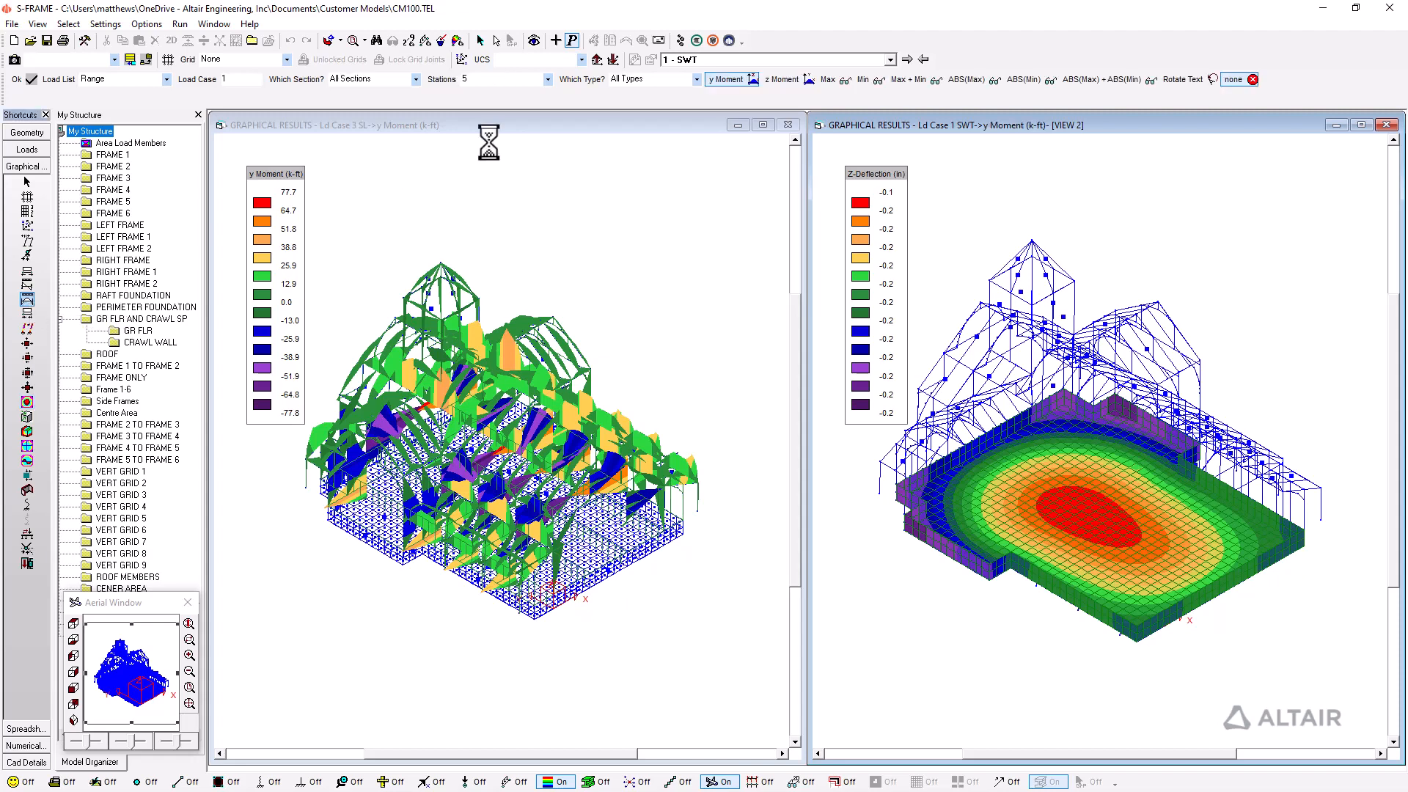